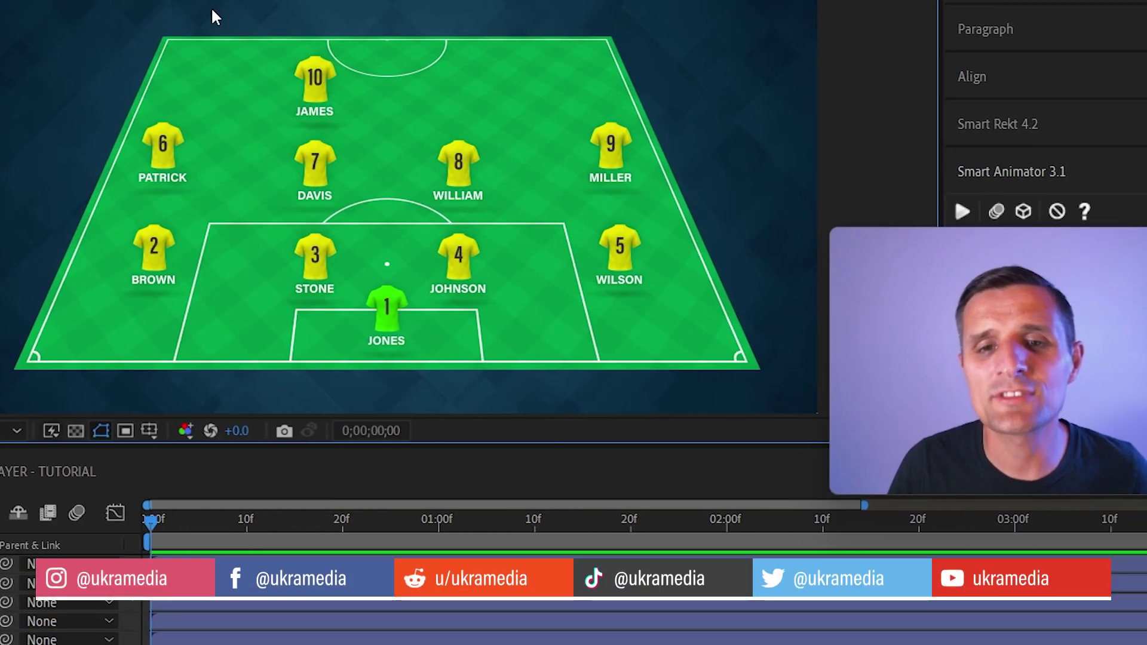
# Duplicate the James player, move the copy to its right and rename it '11 Jones'
pyautogui.click(311, 113)
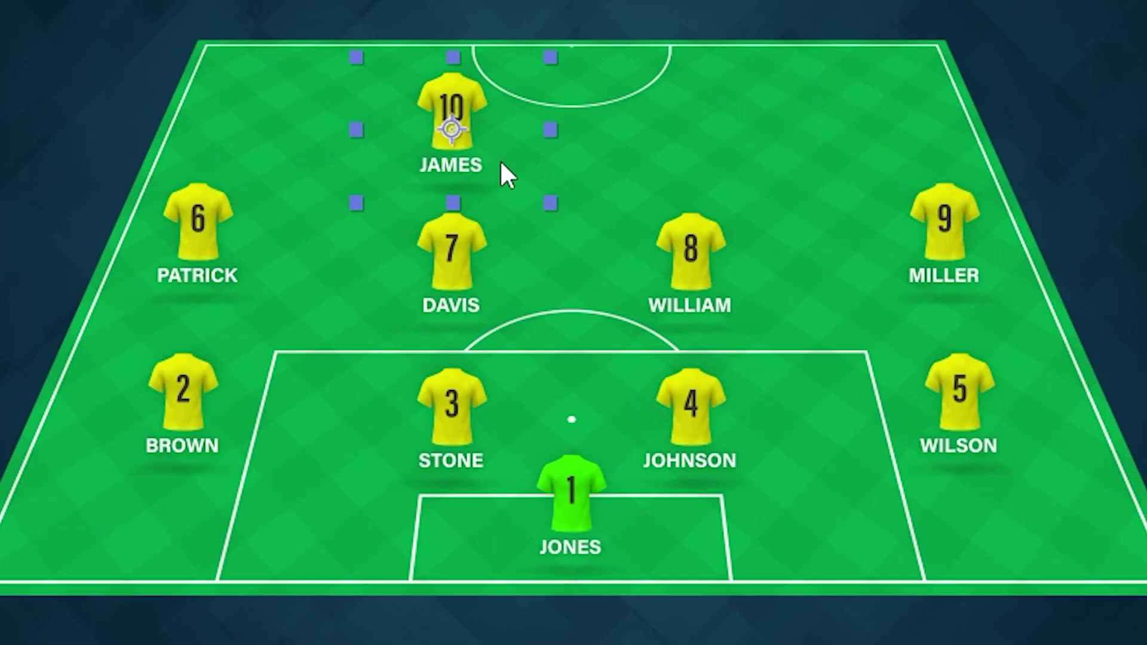
pyautogui.hotkey('ctrl', 'd')
pyautogui.moveTo(463, 149); pyautogui.dragTo(720, 155)
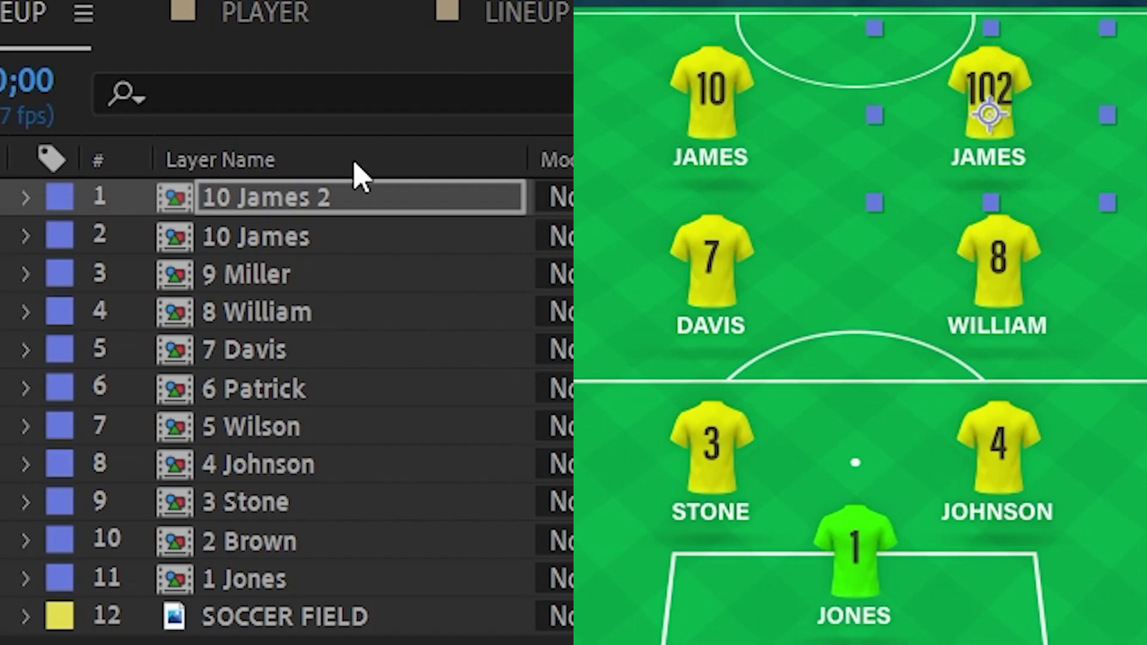
pyautogui.press('Return')
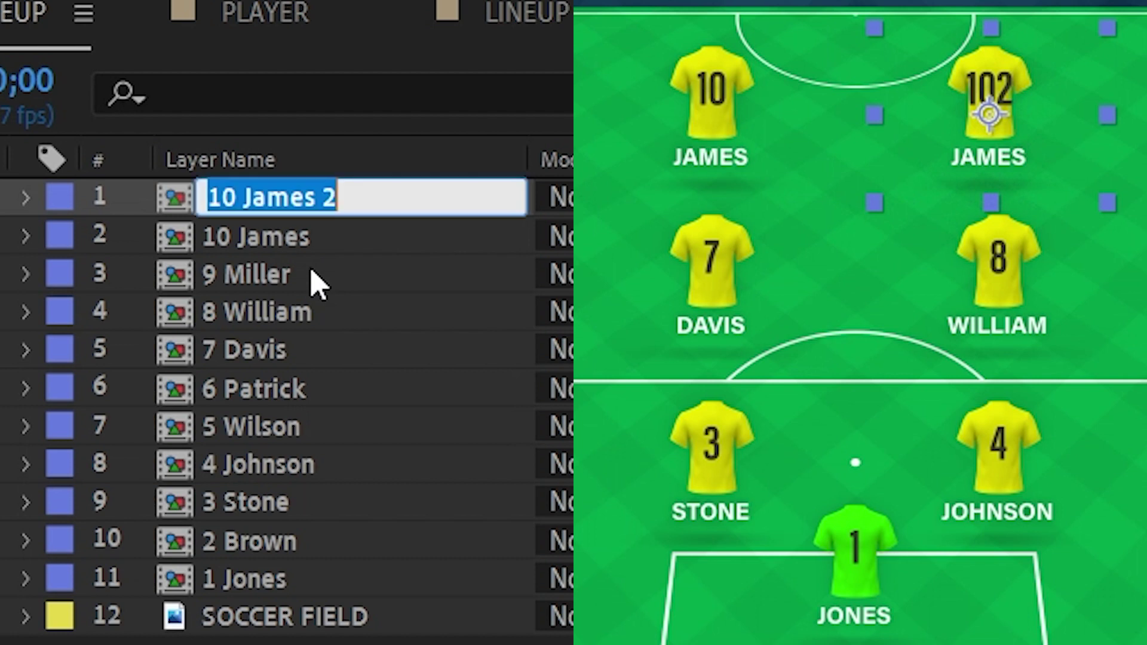
pyautogui.write('11 Jones')
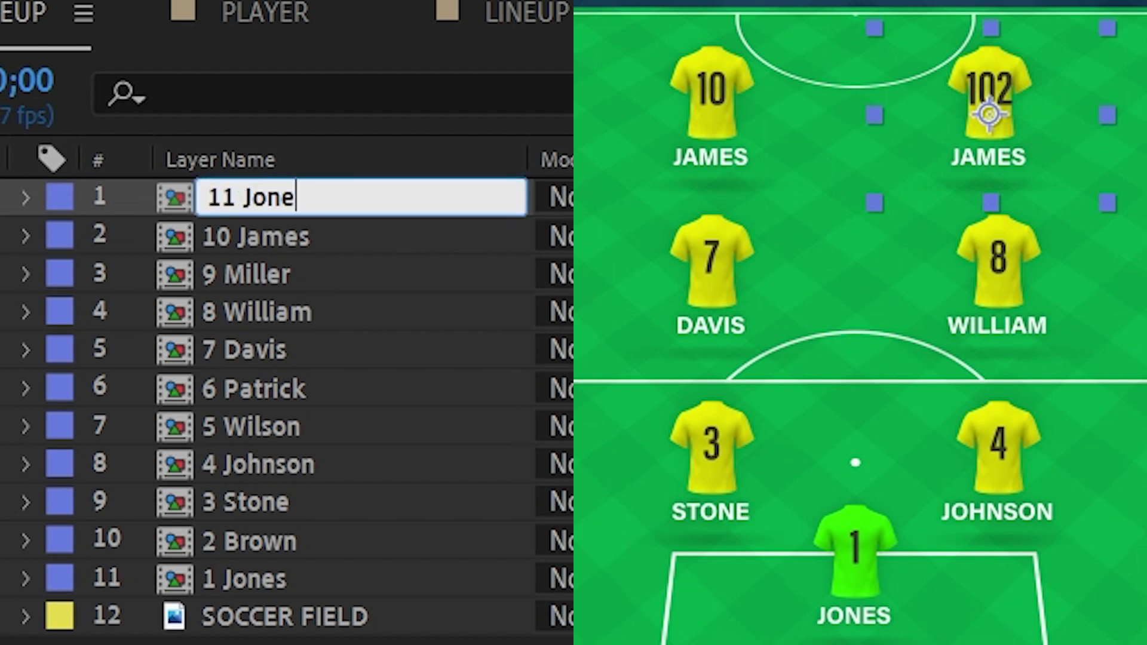
pyautogui.press('Return')
pyautogui.press('F2')
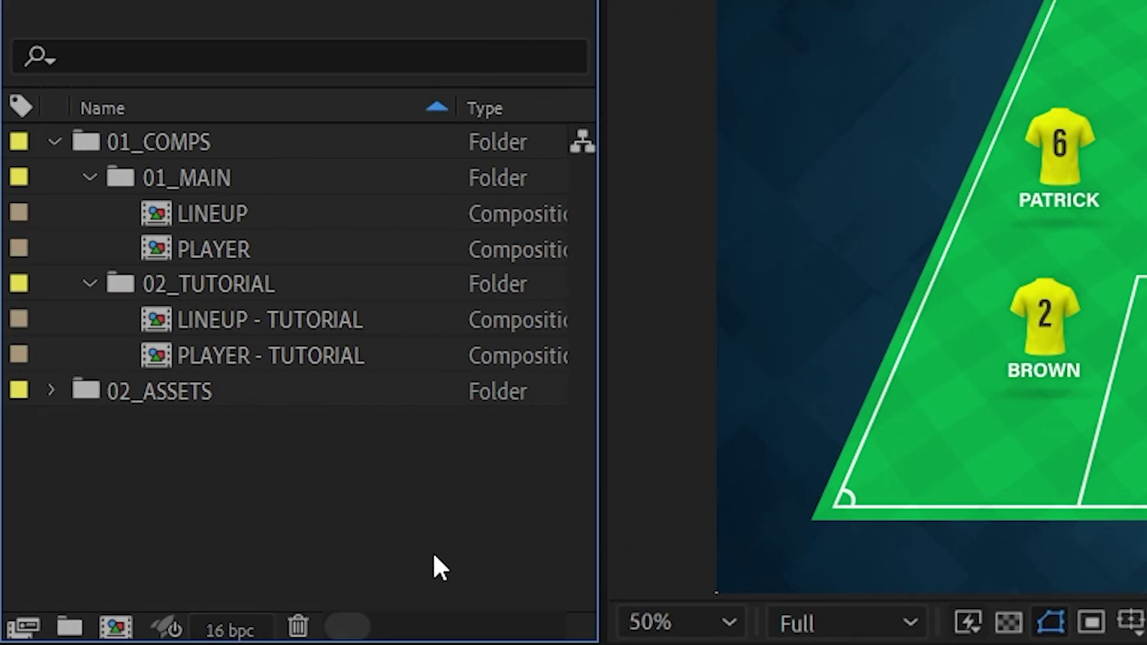
# Open the PLAYER - TUTORIAL composition and select its yellow 22 jersey layer
pyautogui.doubleClick(378, 358)
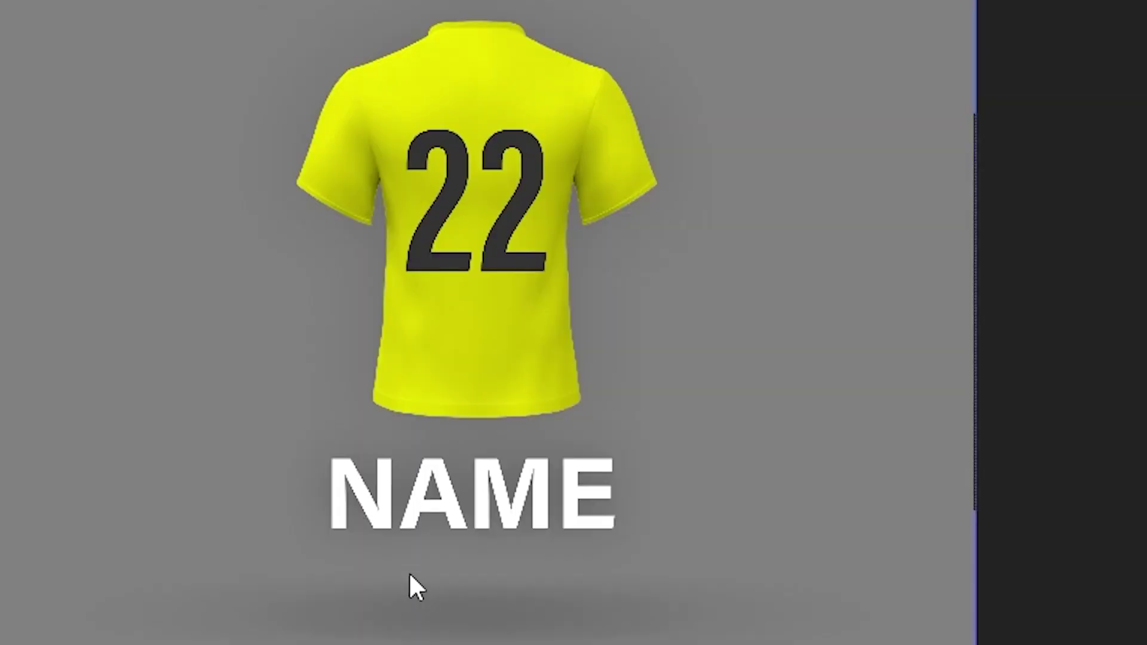
pyautogui.click(273, 164)
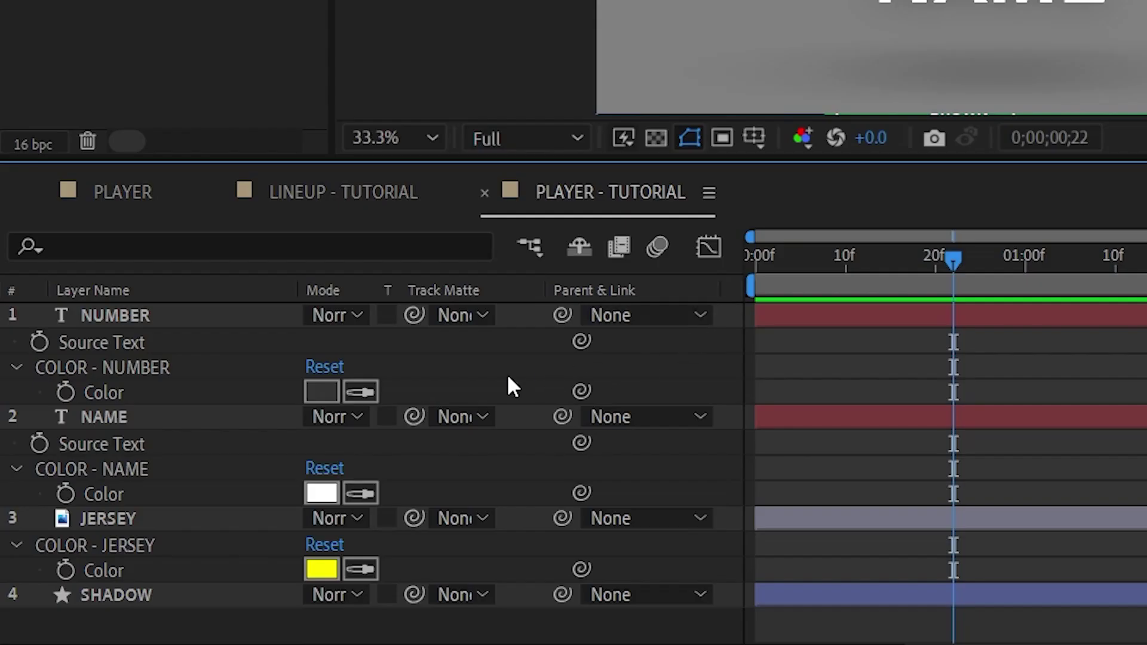
# Open the PLAYER - TUTORIAL composition in Essential Graphics from the timeline's context menu
pyautogui.rightClick(507, 373)
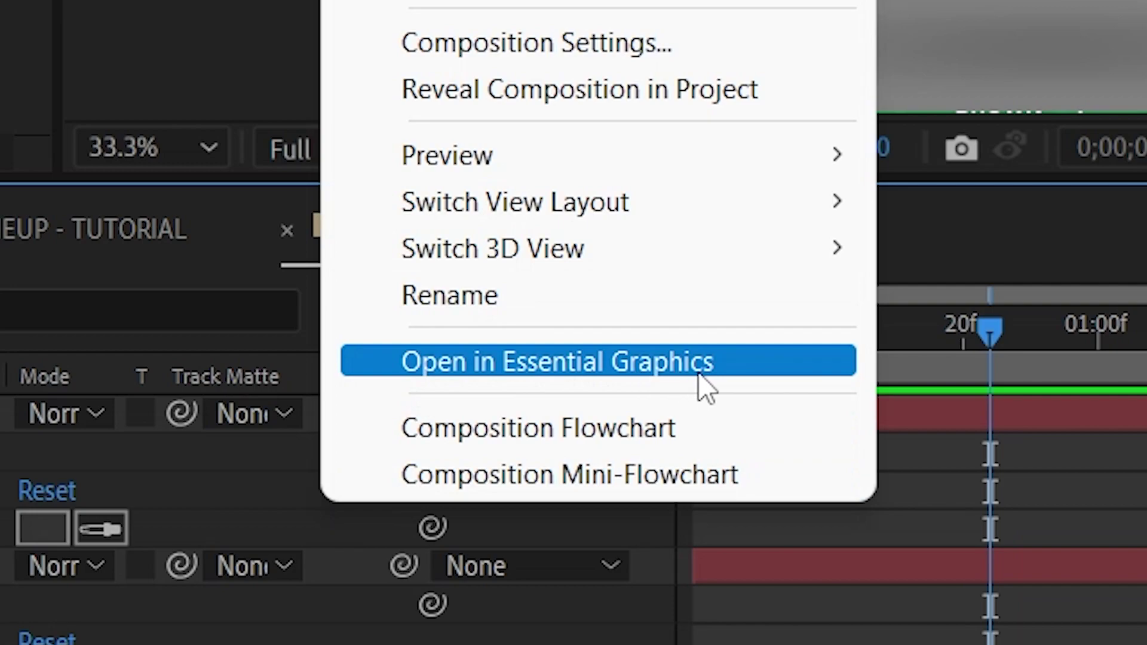
pyautogui.click(725, 366)
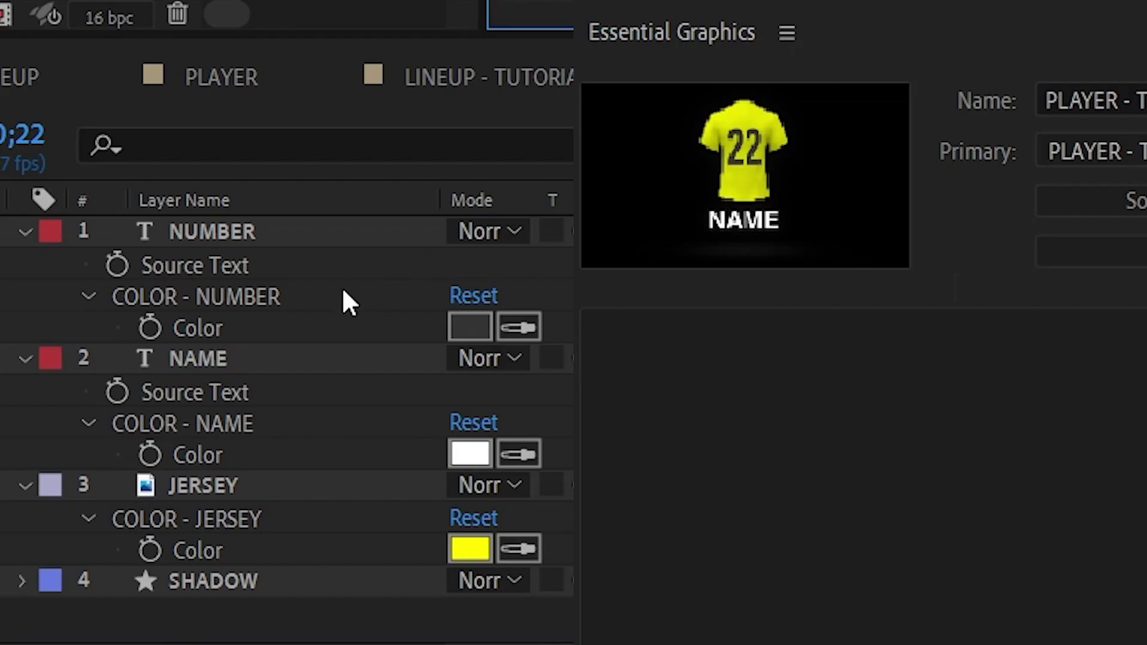
# Add the number and name Source Text controls, plus a number colour control labelled COLOR - NUMBER
pyautogui.moveTo(218, 267); pyautogui.dragTo(861, 514)
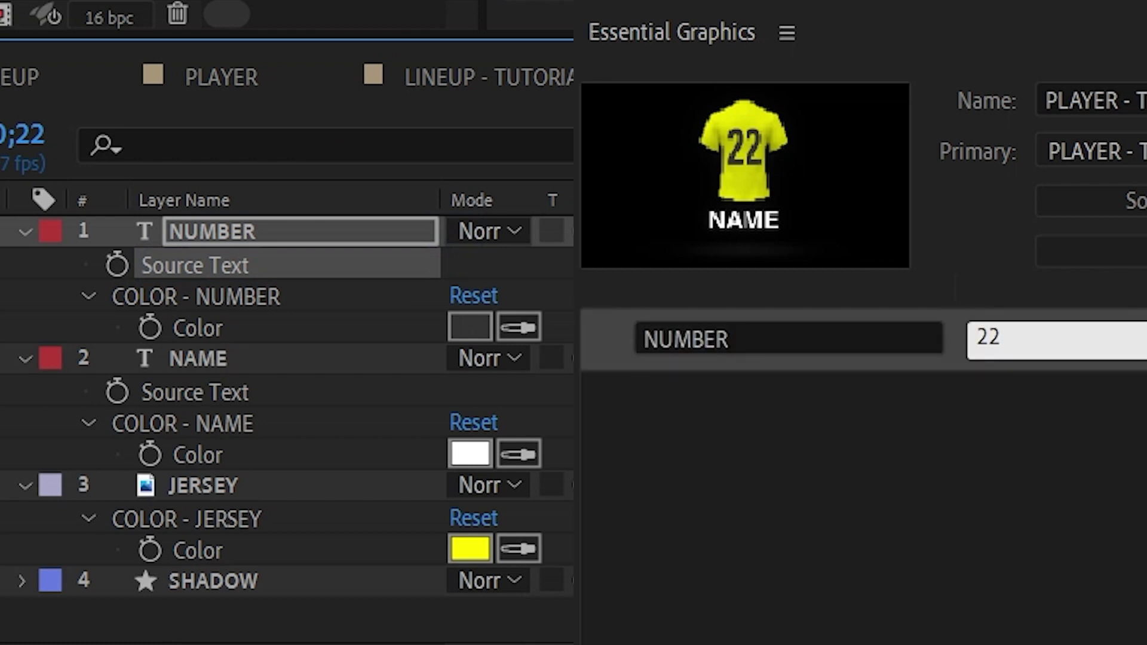
pyautogui.moveTo(233, 401); pyautogui.dragTo(836, 546)
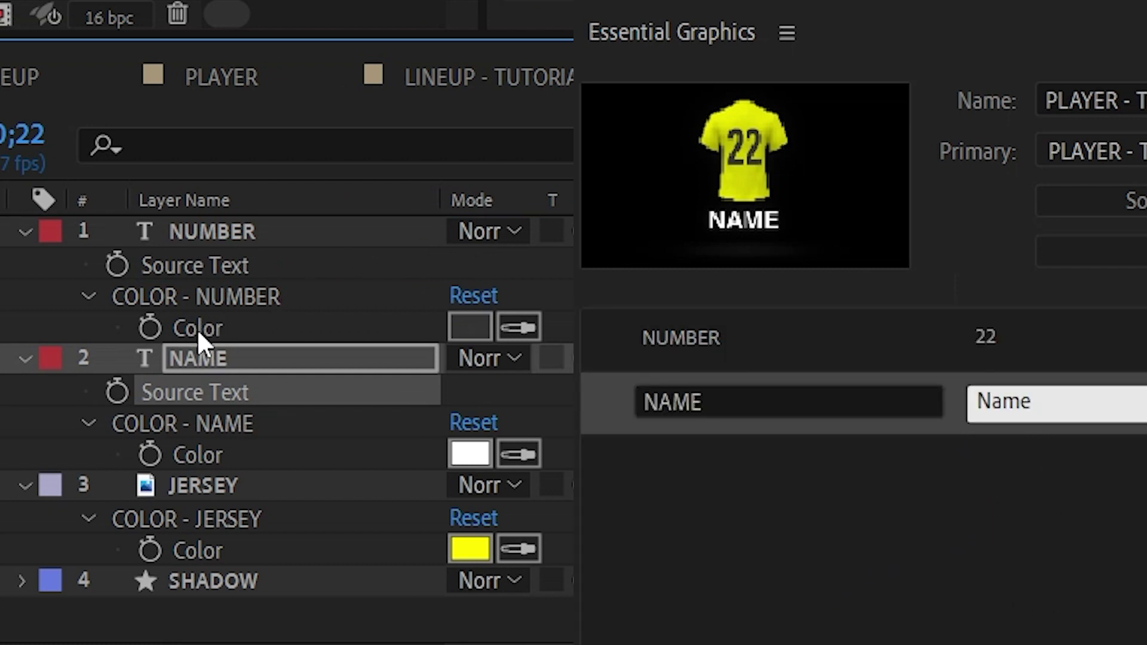
pyautogui.moveTo(197, 328); pyautogui.dragTo(801, 521)
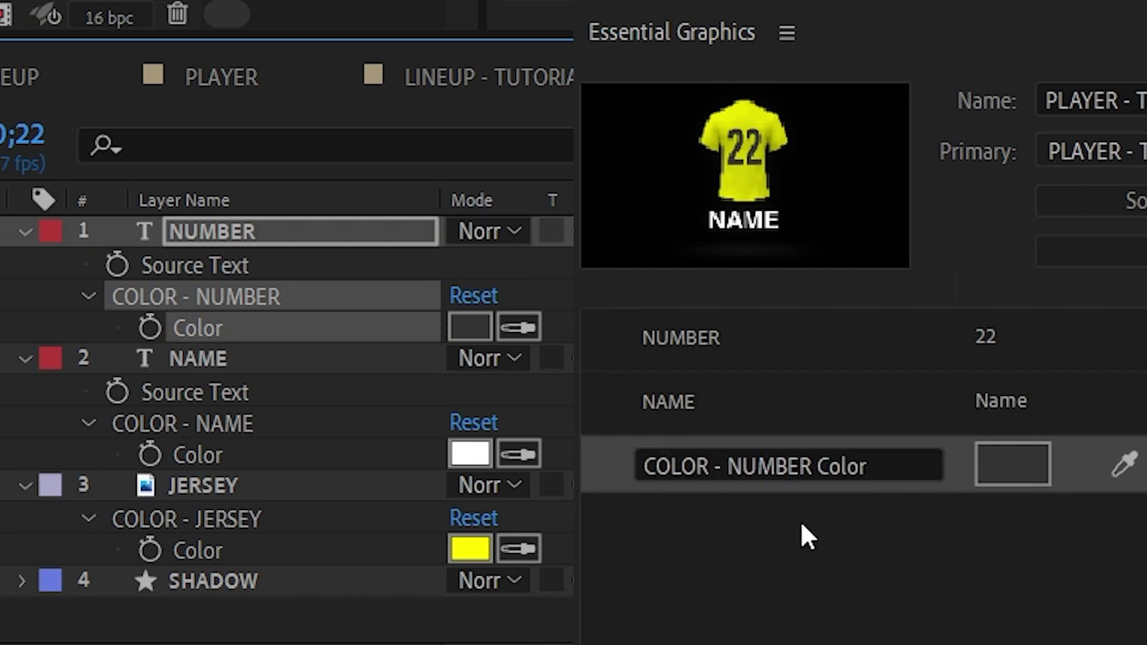
pyautogui.click(880, 464)
pyautogui.doubleClick(880, 465)
pyautogui.press('BackSpace')
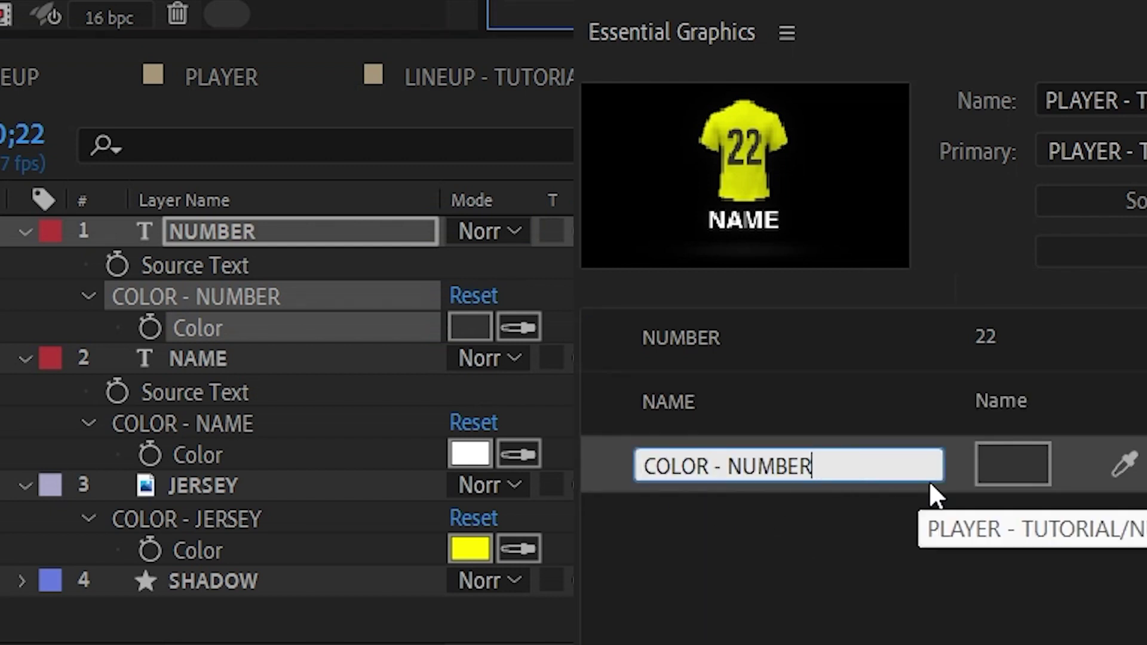
pyautogui.click(952, 577)
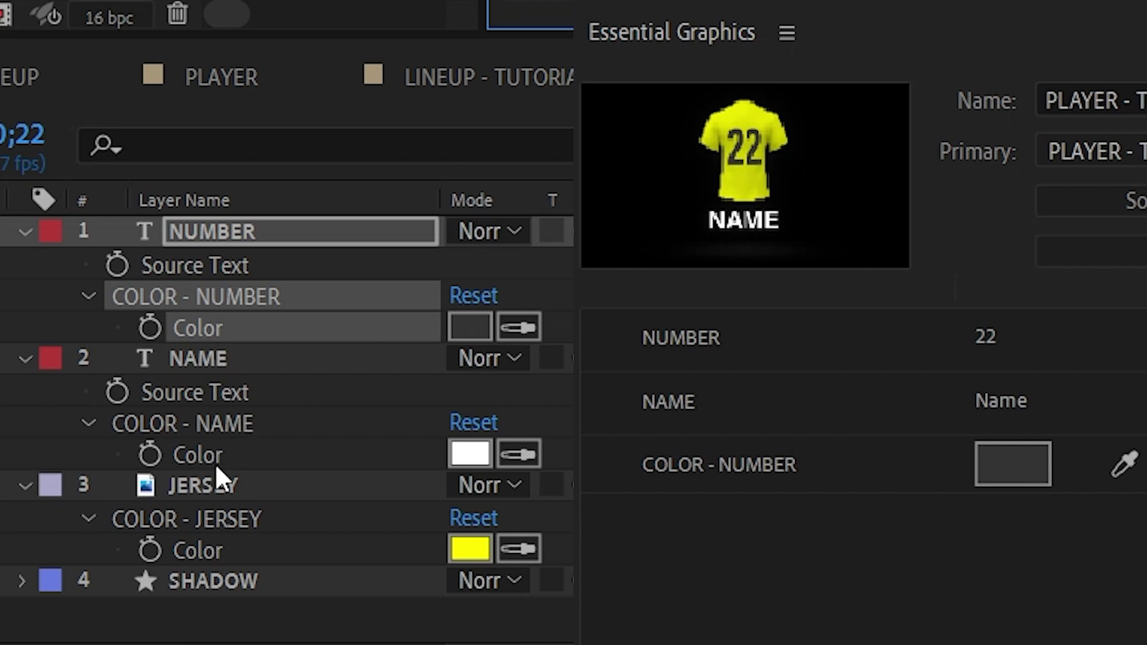
# Add the name and jersey colour controls, labelled COLOR - NAME and COLOR - JERSEY
pyautogui.moveTo(213, 457); pyautogui.dragTo(870, 522)
pyautogui.click(823, 520)
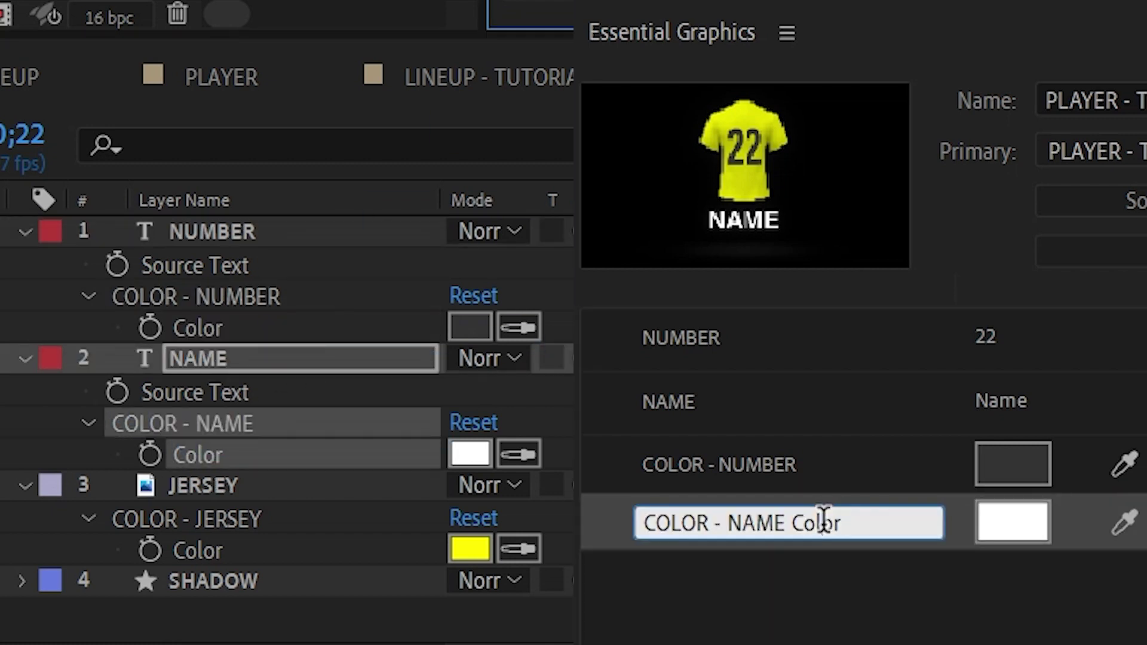
pyautogui.doubleClick(823, 519)
pyautogui.press('BackSpace')
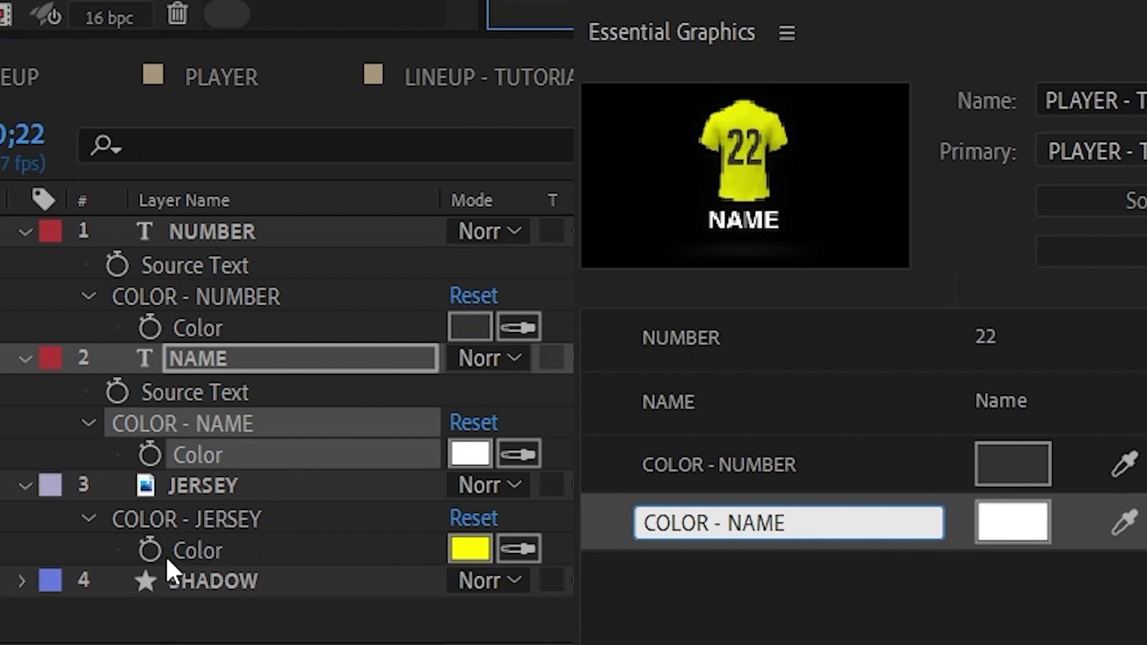
pyautogui.moveTo(206, 553); pyautogui.dragTo(827, 634)
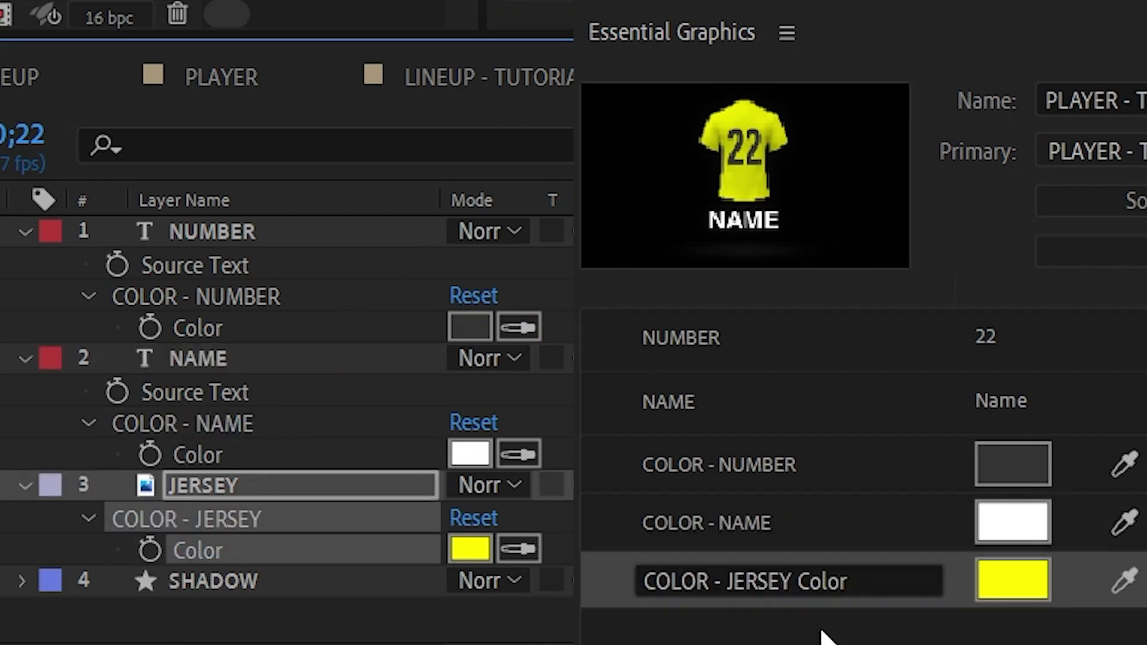
pyautogui.doubleClick(812, 582)
pyautogui.press('BackSpace')
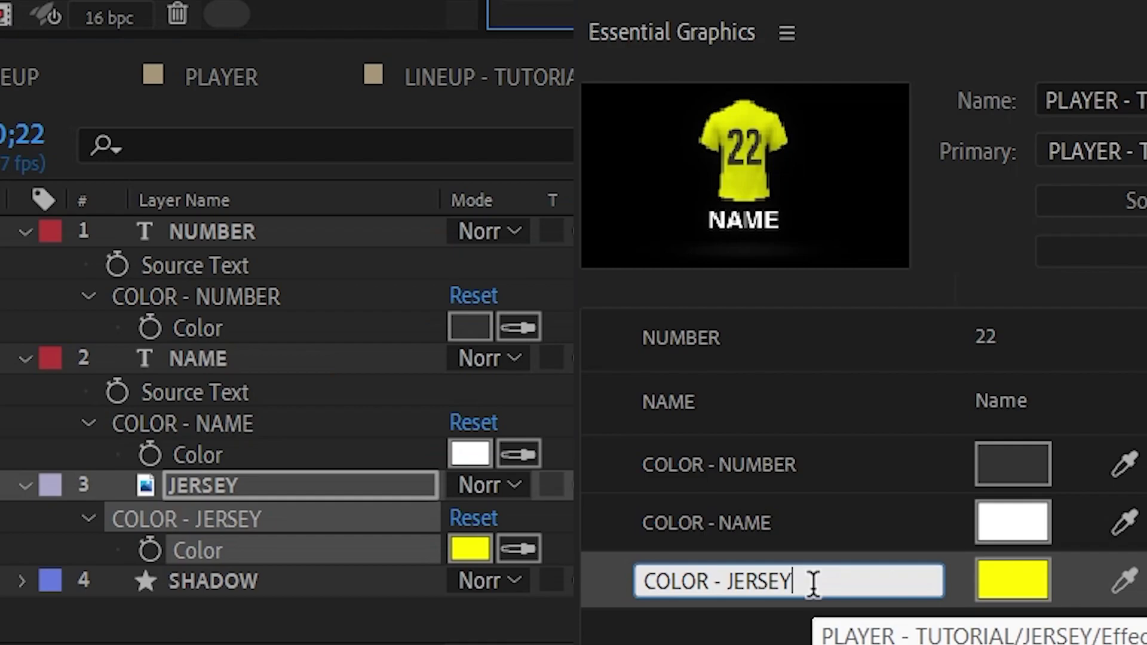
pyautogui.press('Return')
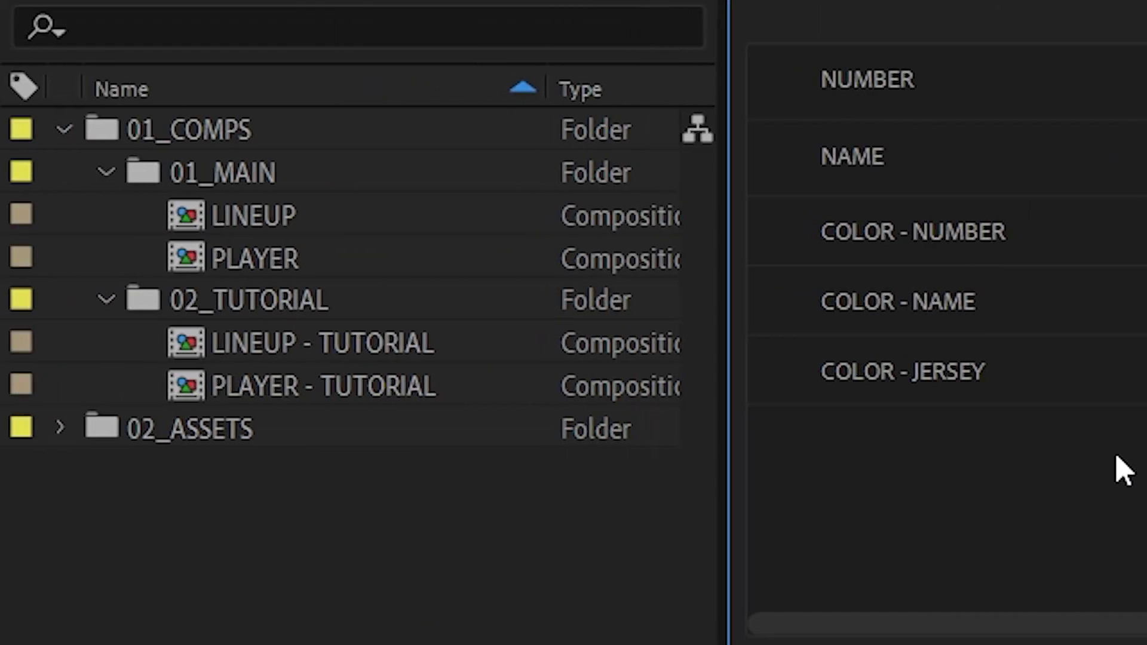
# Open LINEUP - TUTORIAL, close Essential Graphics, and add PLAYER - TUTORIAL to its timeline
pyautogui.doubleClick(416, 358)
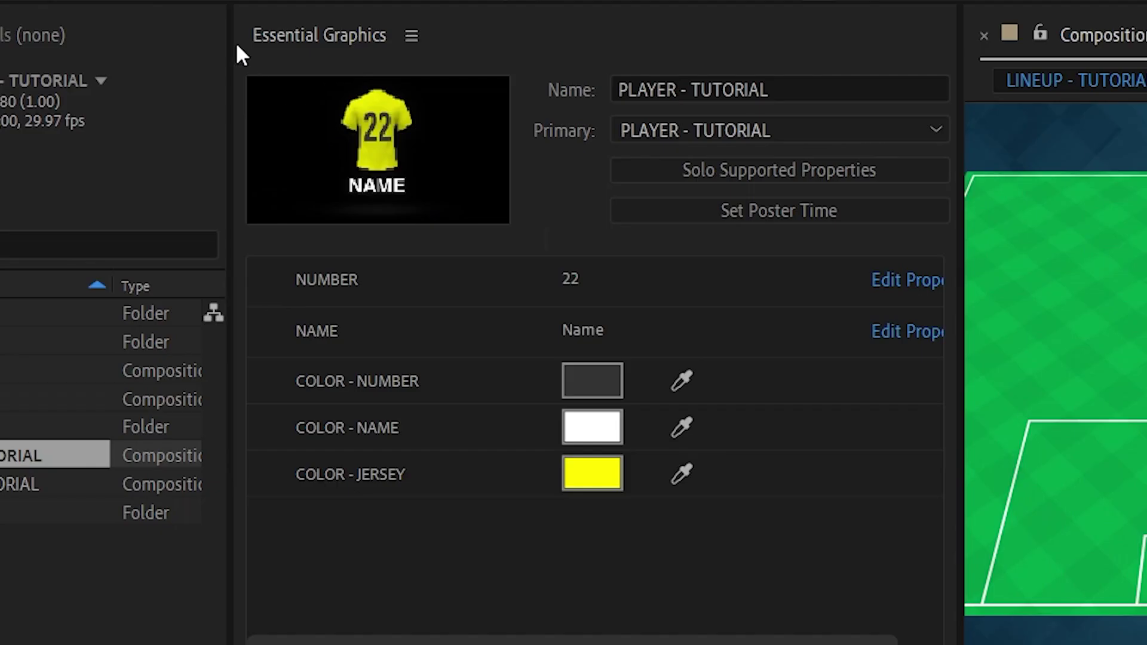
pyautogui.rightClick(345, 40)
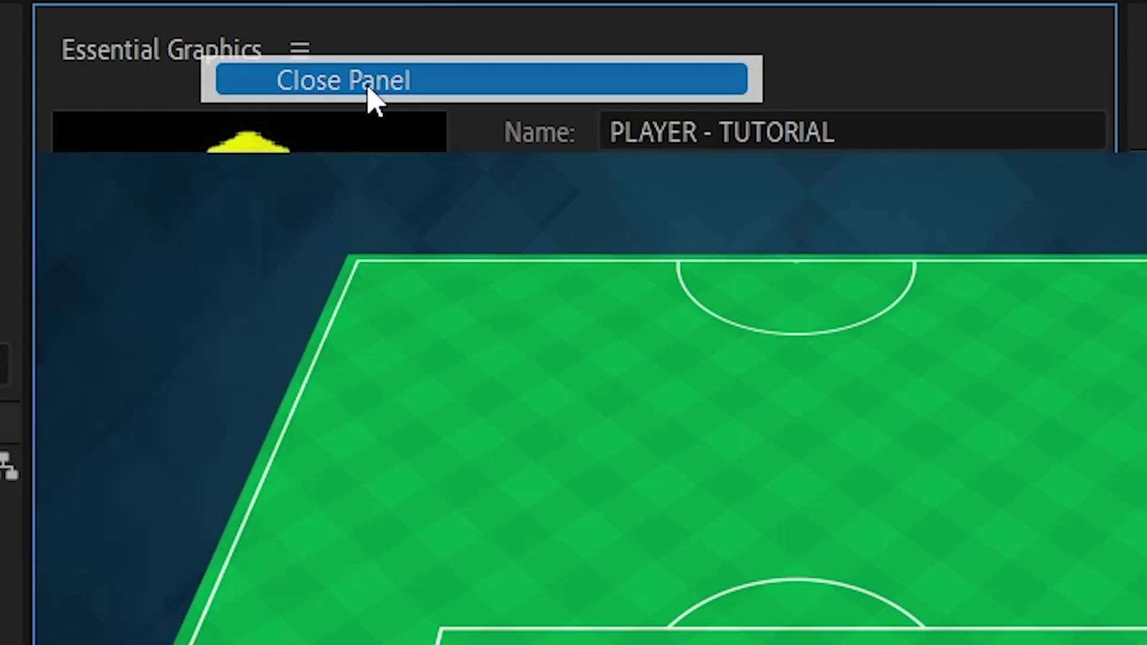
pyautogui.click(369, 84)
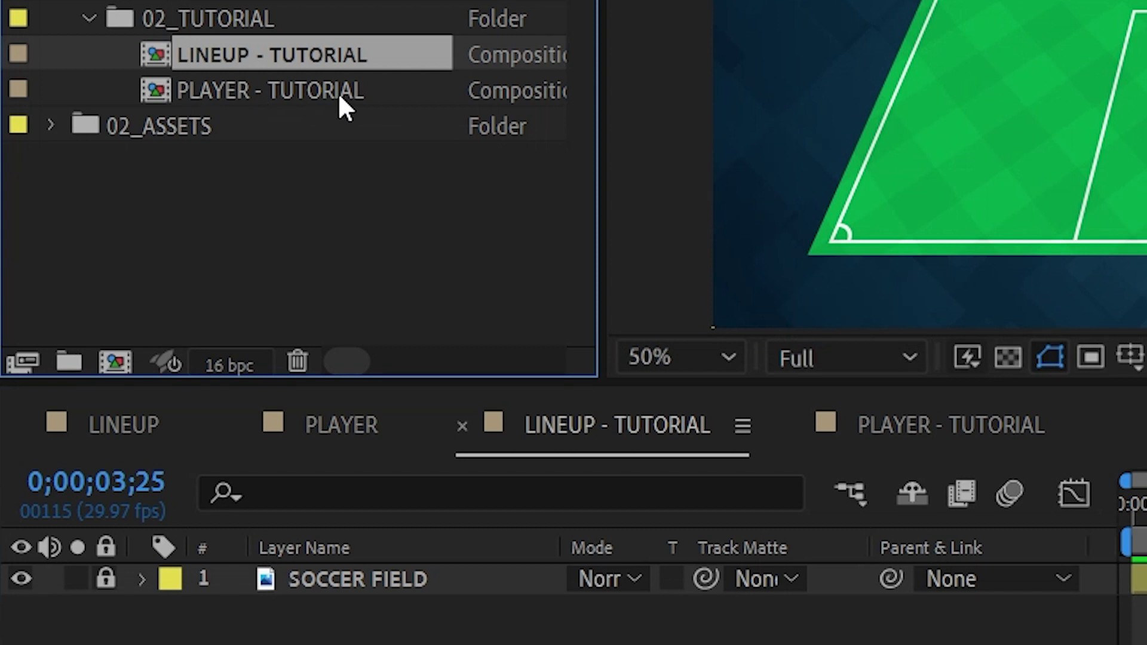
pyautogui.moveTo(353, 91); pyautogui.dragTo(521, 568)
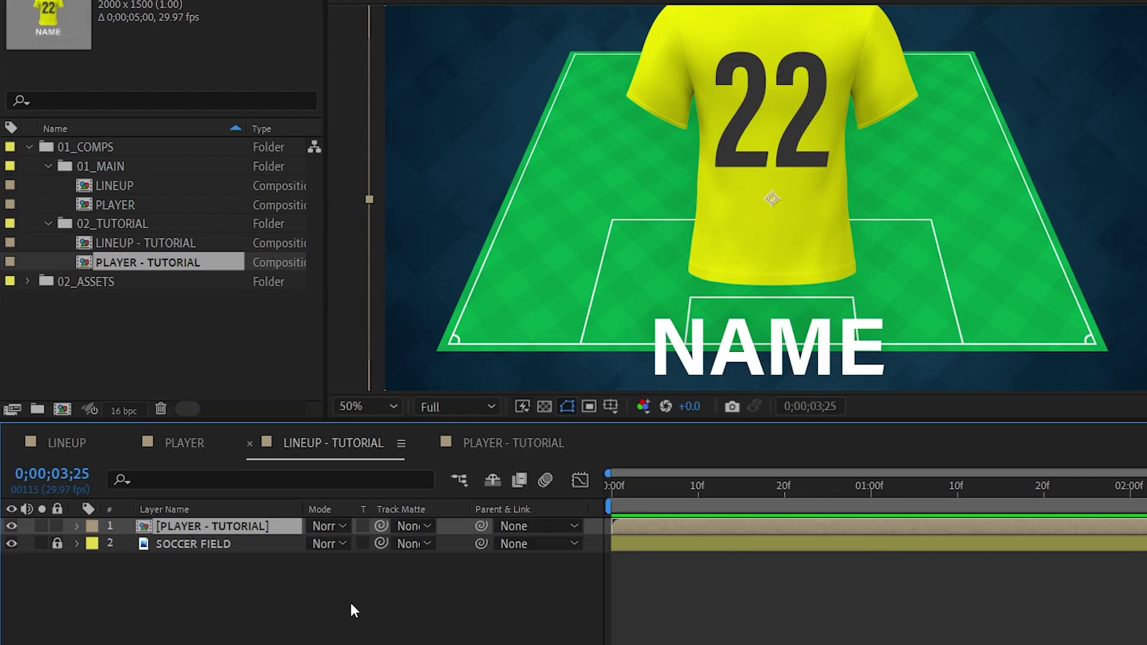
# Scale the player layer to 13%, move it up the field, and rename it '9 Jones'
pyautogui.press('s')
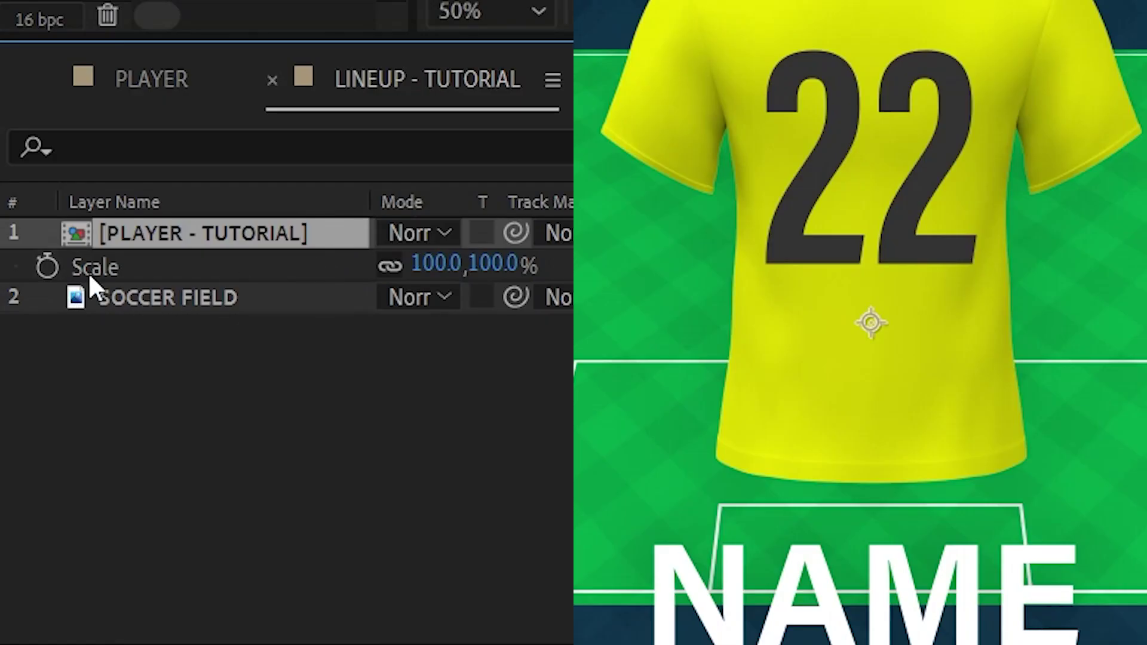
pyautogui.click(435, 264)
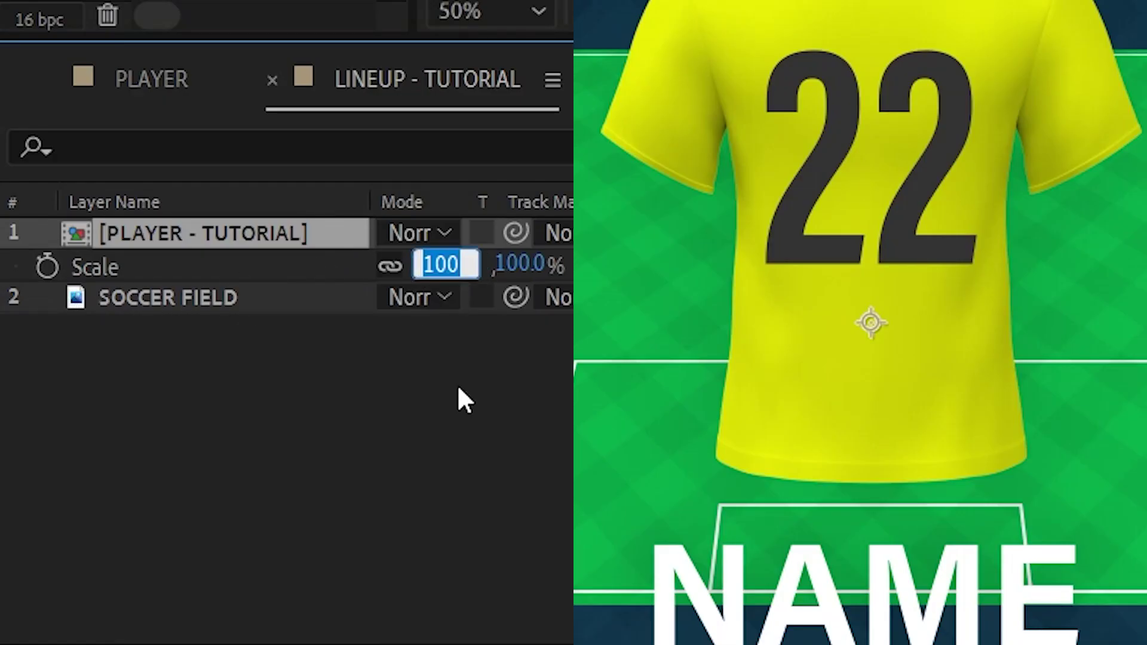
pyautogui.write('13')
pyautogui.press('Return')
pyautogui.moveTo(576, 256); pyautogui.dragTo(577, 215)
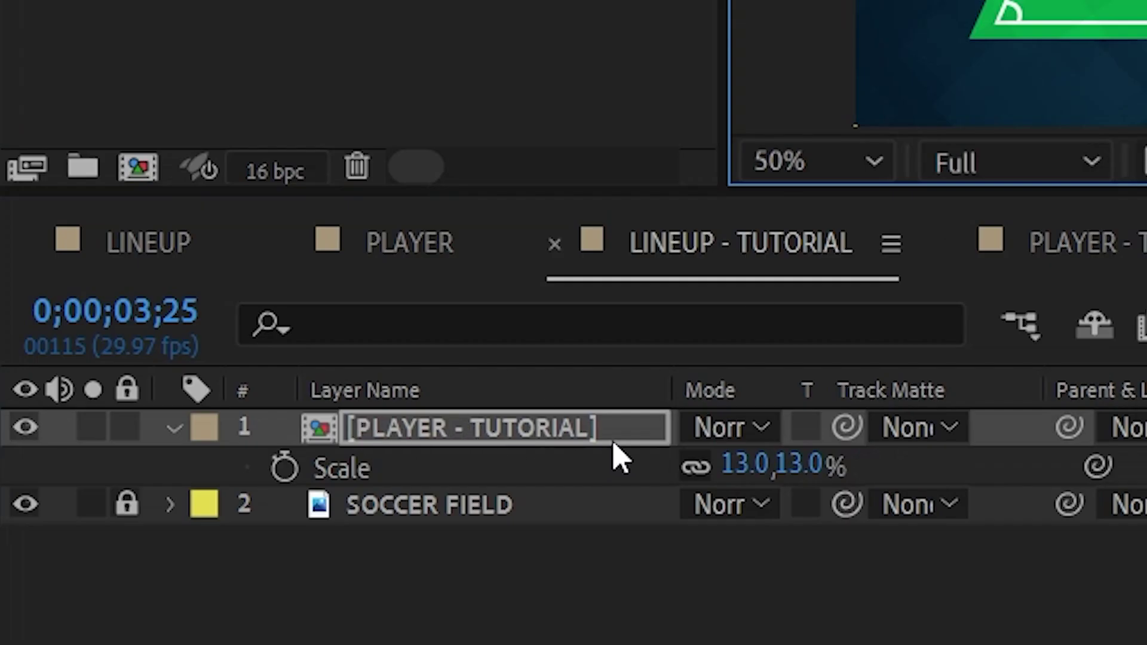
pyautogui.press('Return')
pyautogui.press('Return')
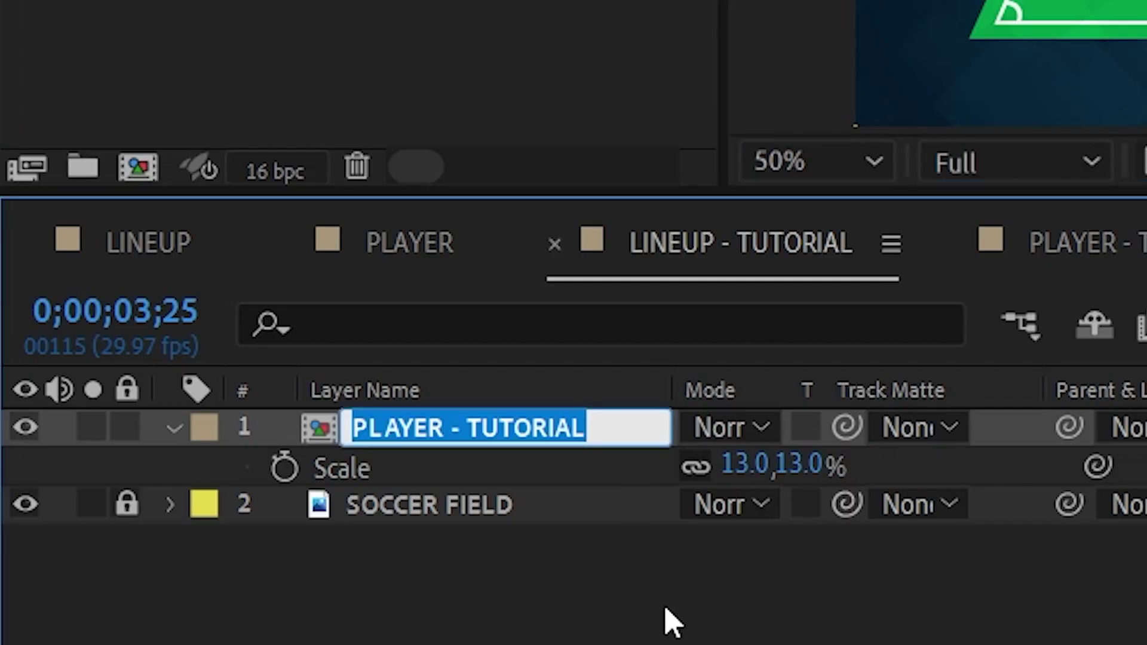
pyautogui.write('9 Jones')
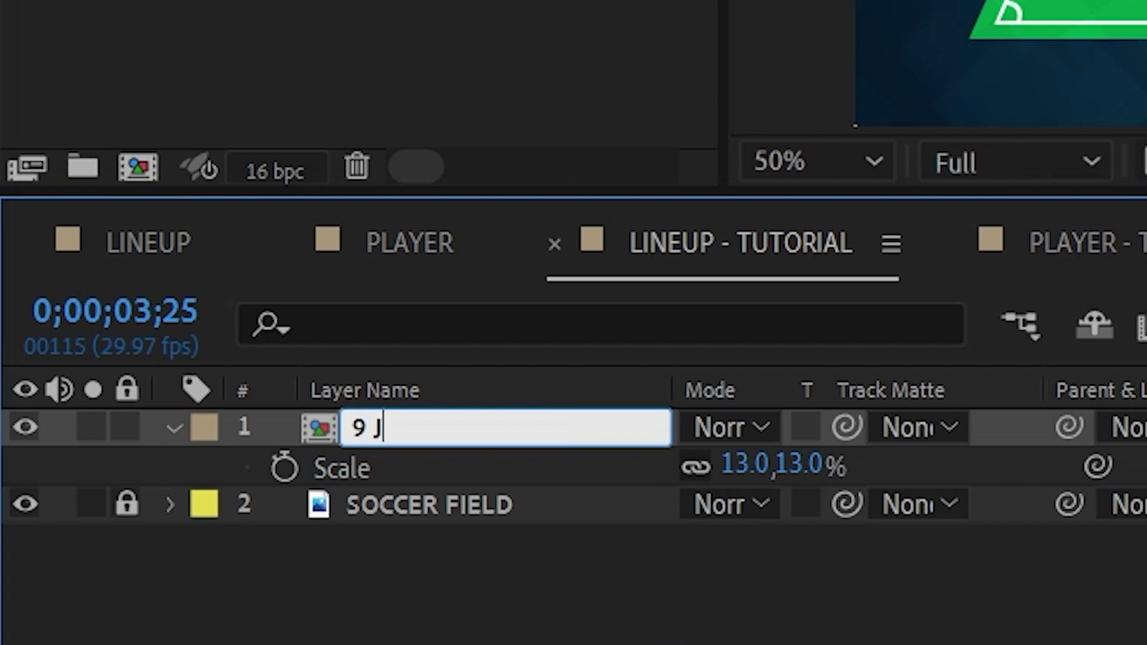
pyautogui.press('Return')
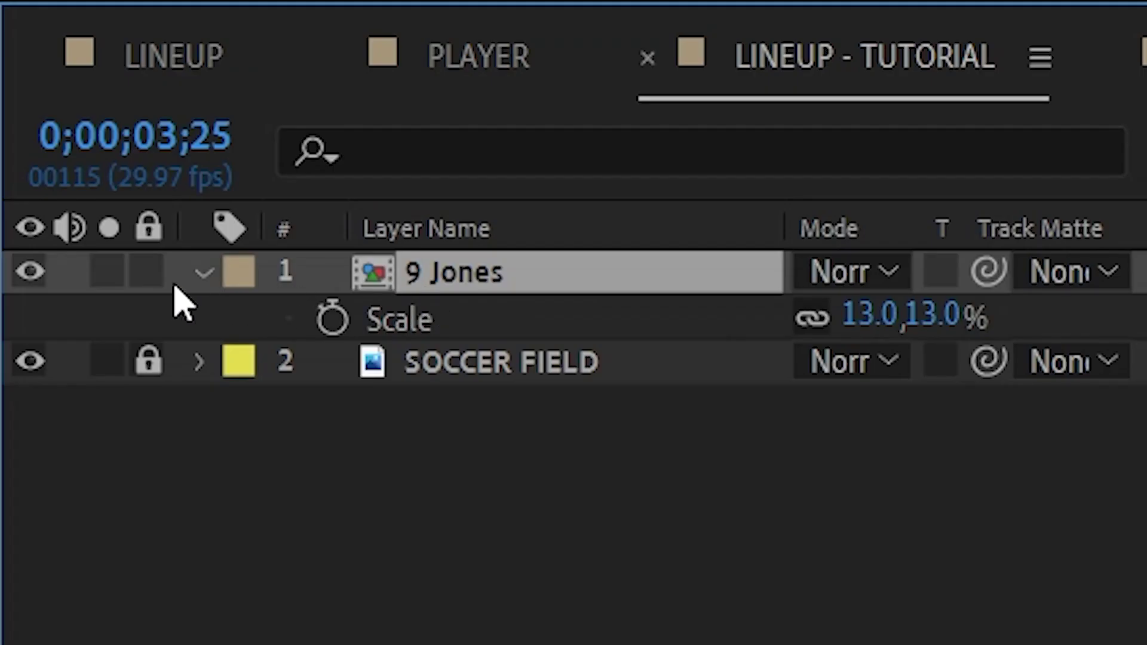
# Expand 9 Jones's Essential Properties and show only its NUMBER and NAME properties
pyautogui.click(204, 272)
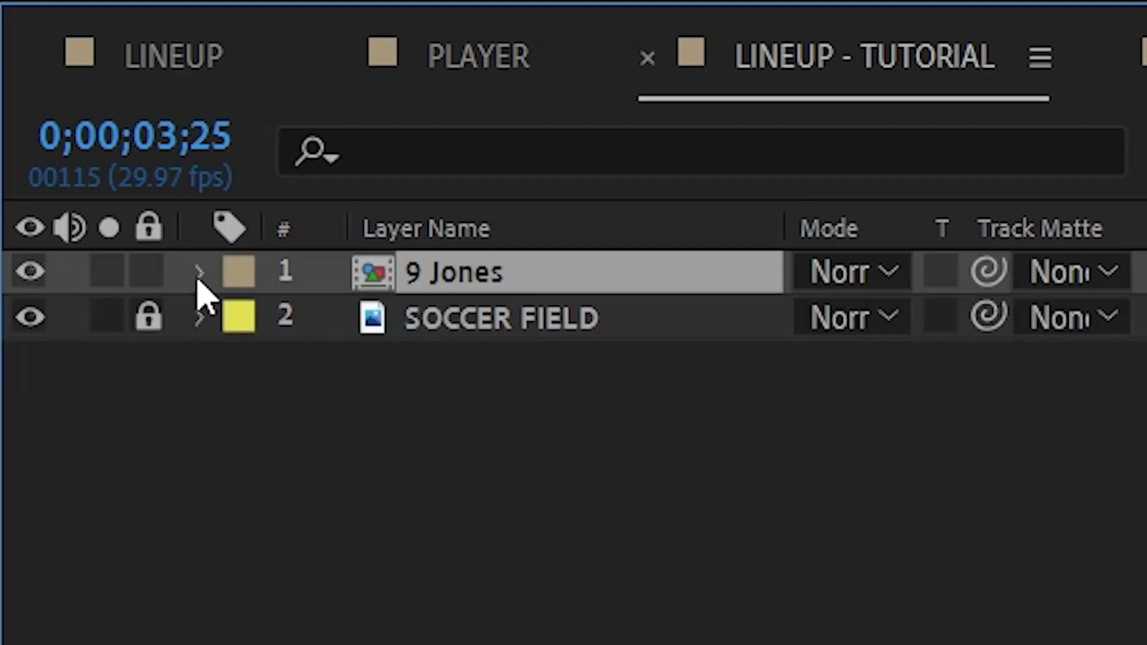
pyautogui.click(203, 272)
pyautogui.click(241, 318)
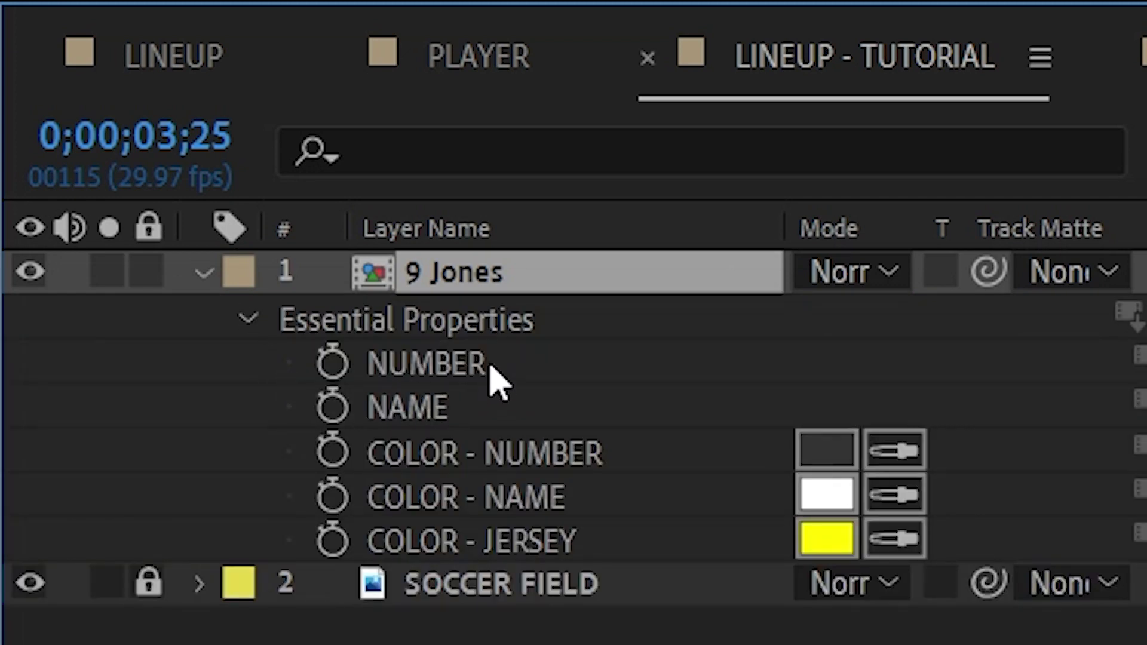
pyautogui.moveTo(491, 376); pyautogui.dragTo(487, 418)
pyautogui.press('s')
pyautogui.press('s')
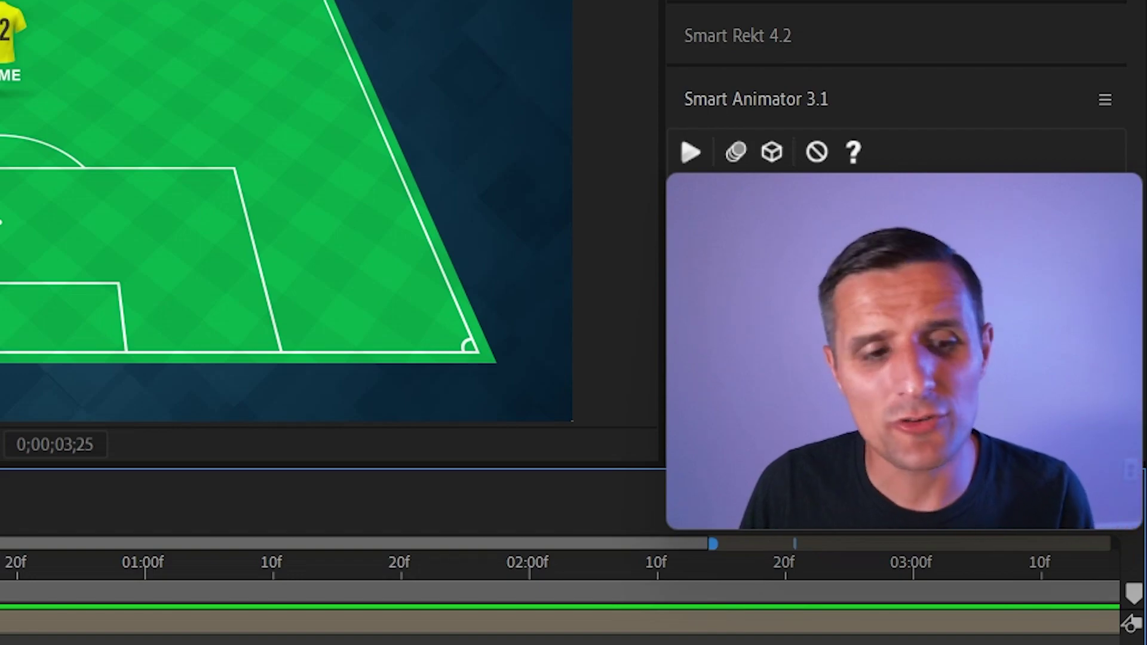
pyautogui.click(670, 473)
pyautogui.click(350, 250)
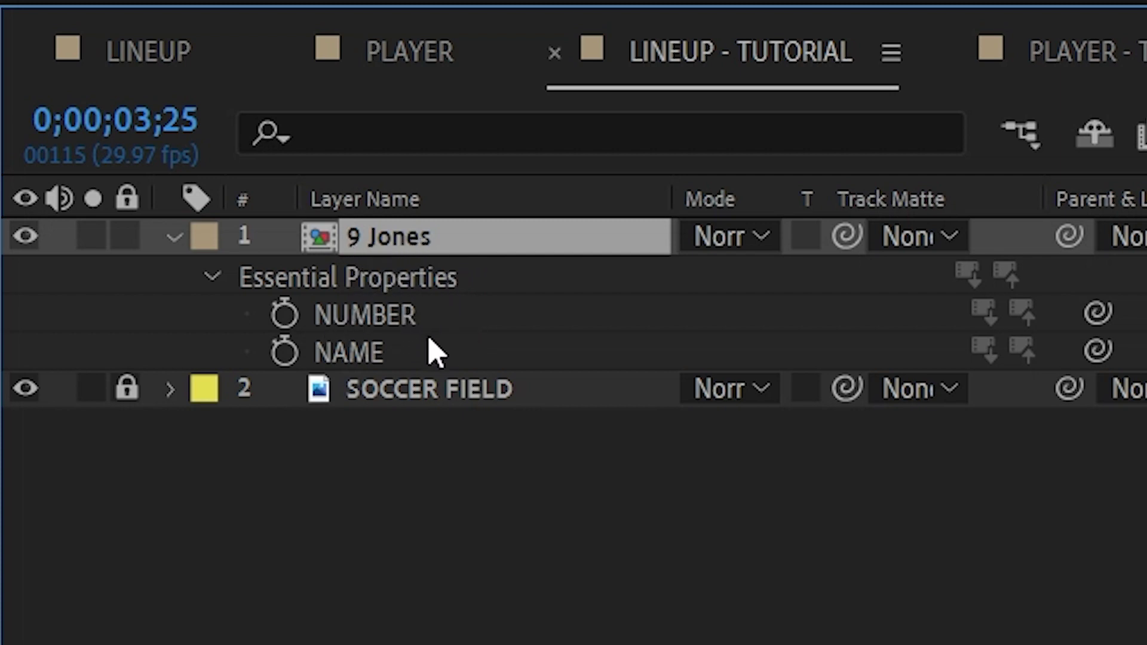
pyautogui.click(469, 457)
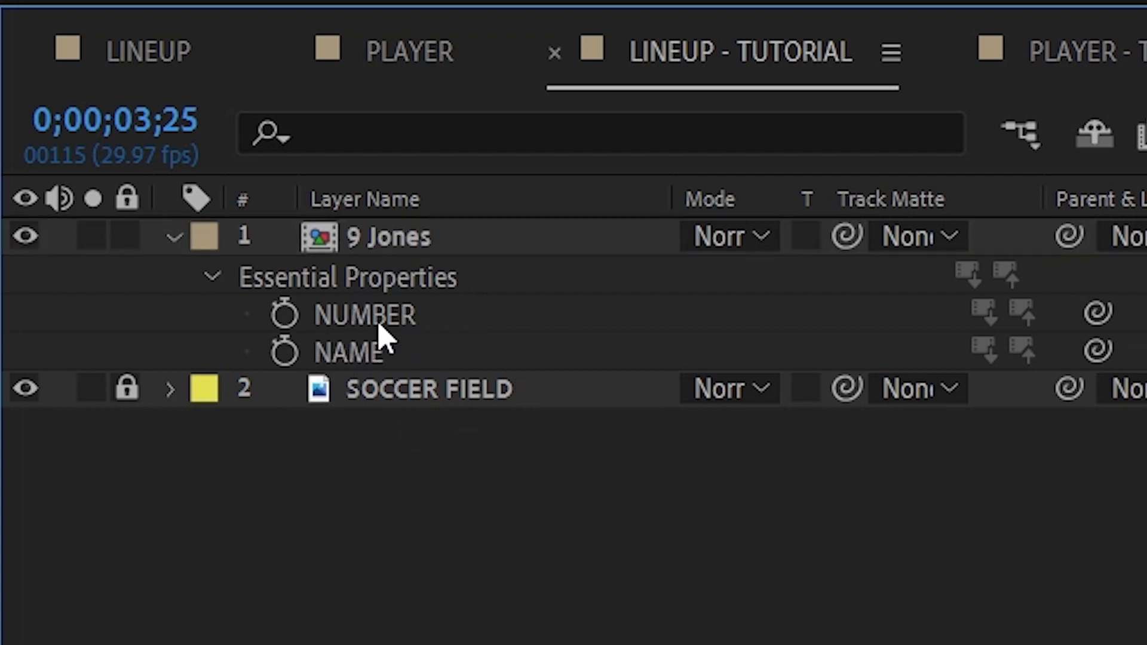
# Give NUMBER the expression thisLayer.name.replace(/\D/g, "") so the jersey reads 9
pyautogui.keyDown('alt'); pyautogui.click(284, 317); pyautogui.keyUp('alt')
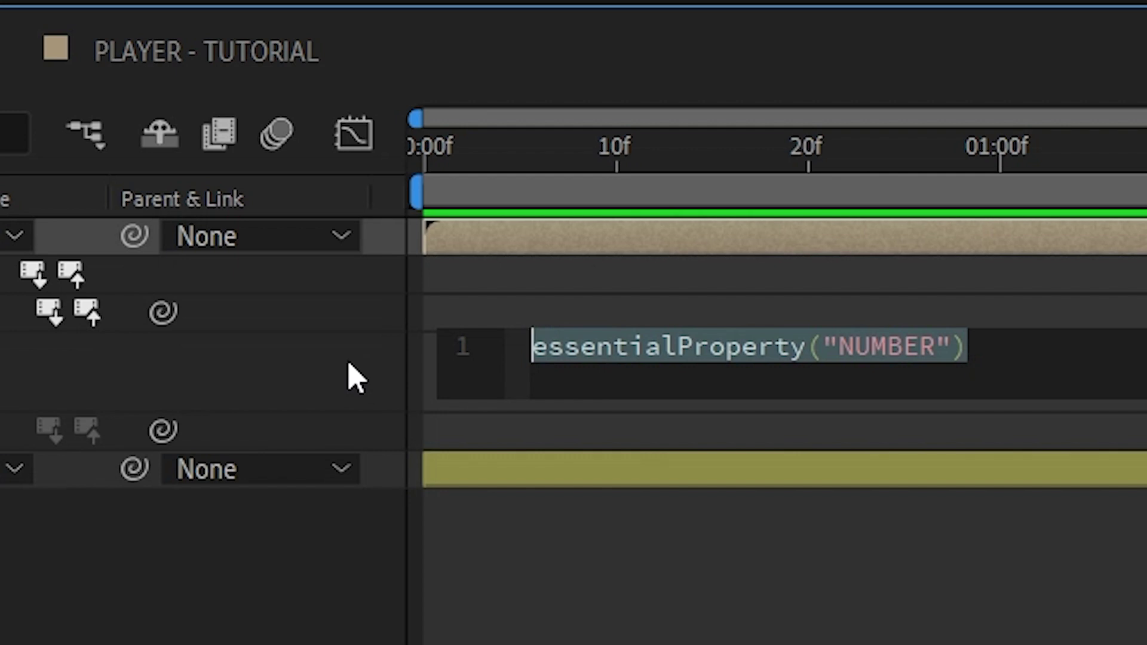
pyautogui.write('thisLayer')
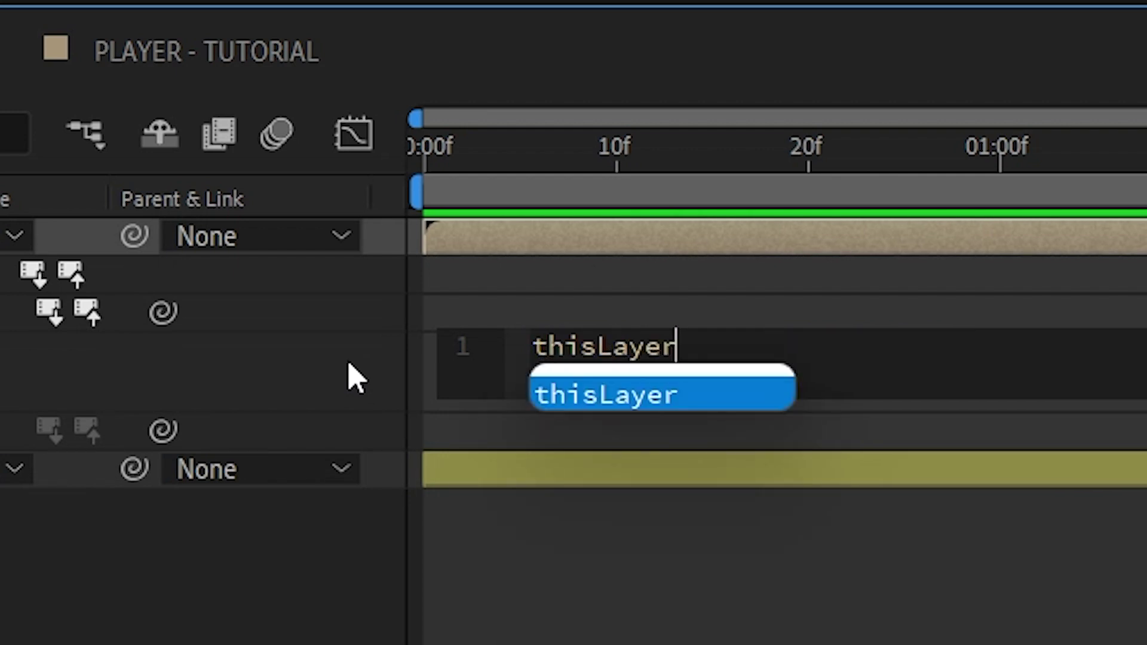
pyautogui.write('.name.')
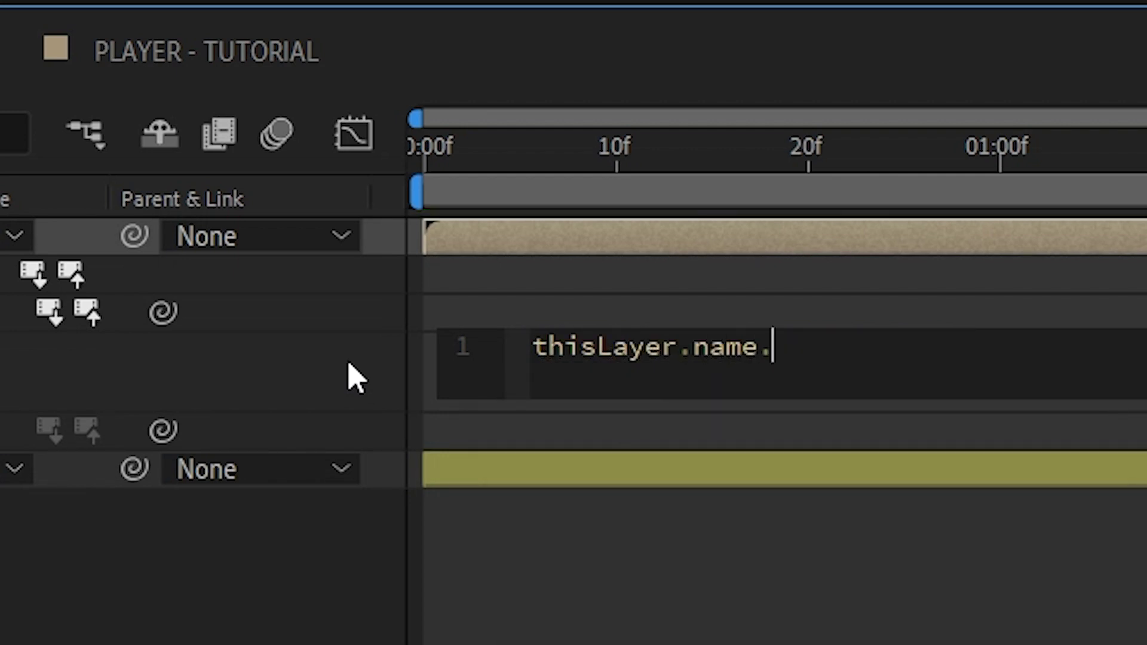
pyautogui.write('replace()')
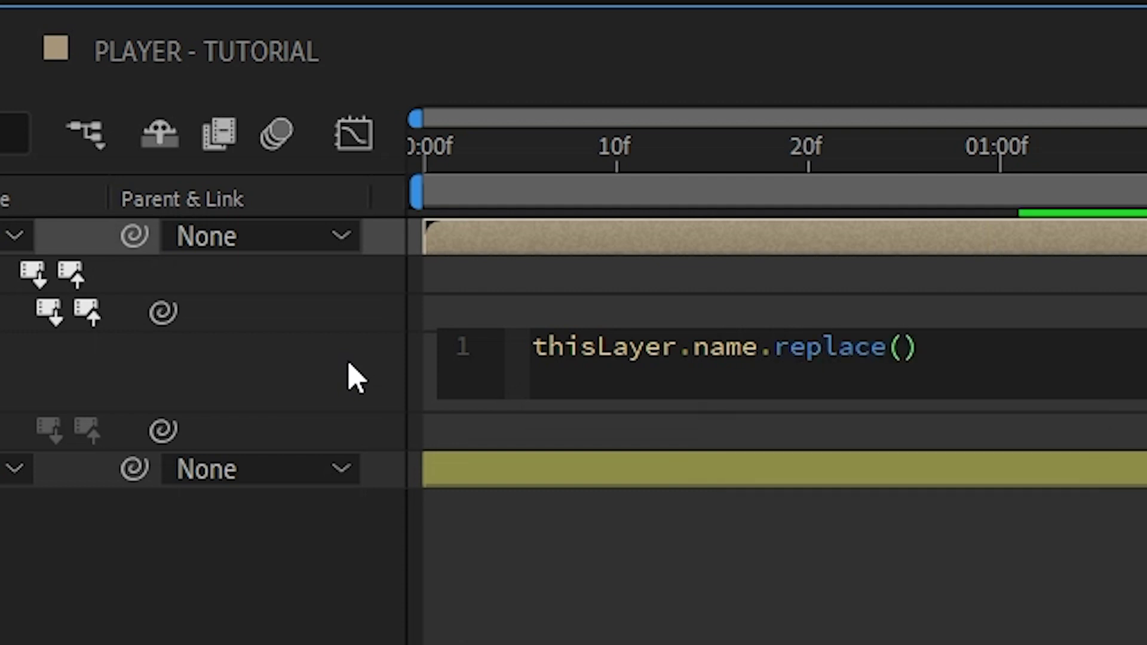
pyautogui.write('//')
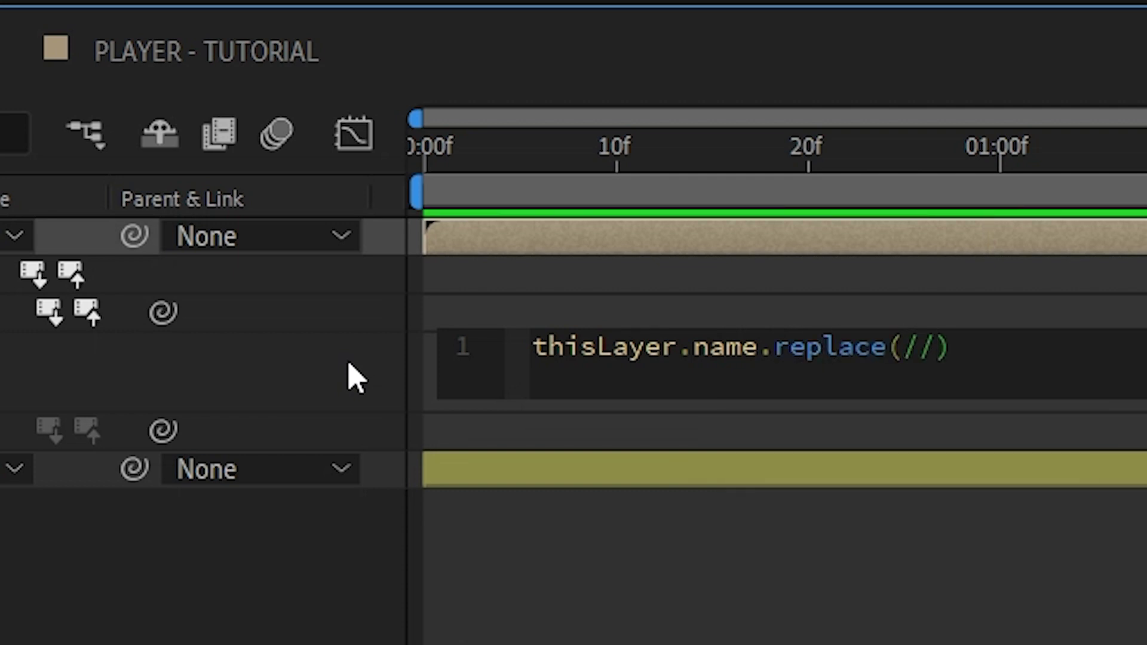
pyautogui.write('g')
pyautogui.write('\\')
pyautogui.write('D')
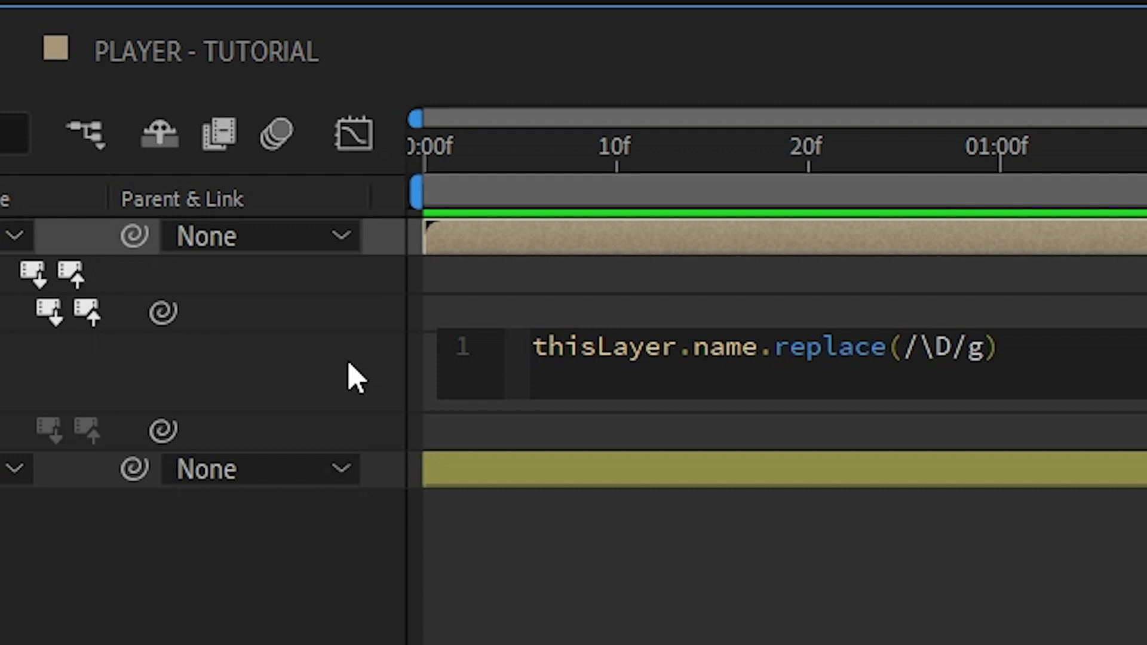
pyautogui.write(',')
pyautogui.click(356, 376)
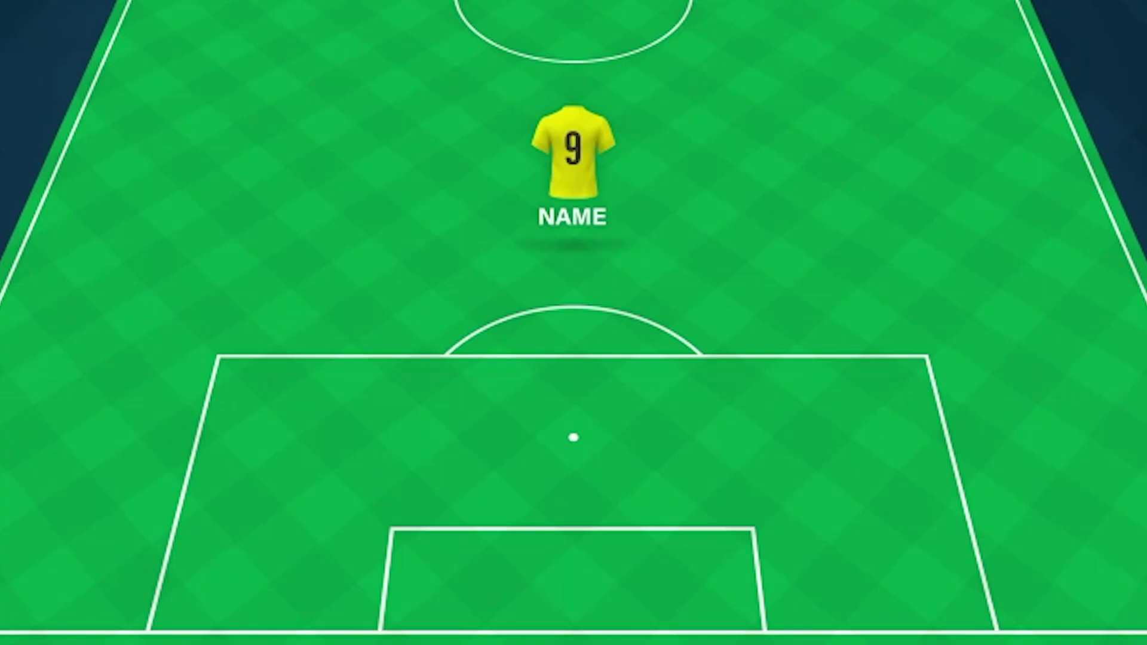
pyautogui.click(542, 193)
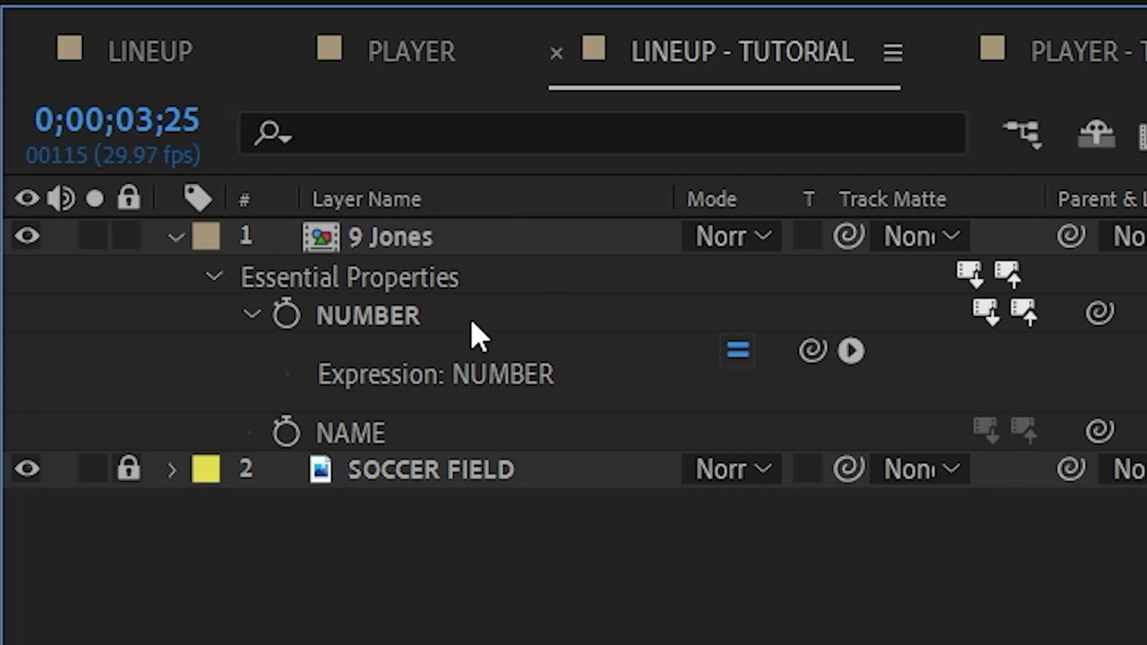
# Start a NAME expression thisLayer.name.replace(/[\d\s]/g, ...) removing digits and spaces
pyautogui.keyDown('alt'); pyautogui.click(285, 436); pyautogui.keyUp('alt')
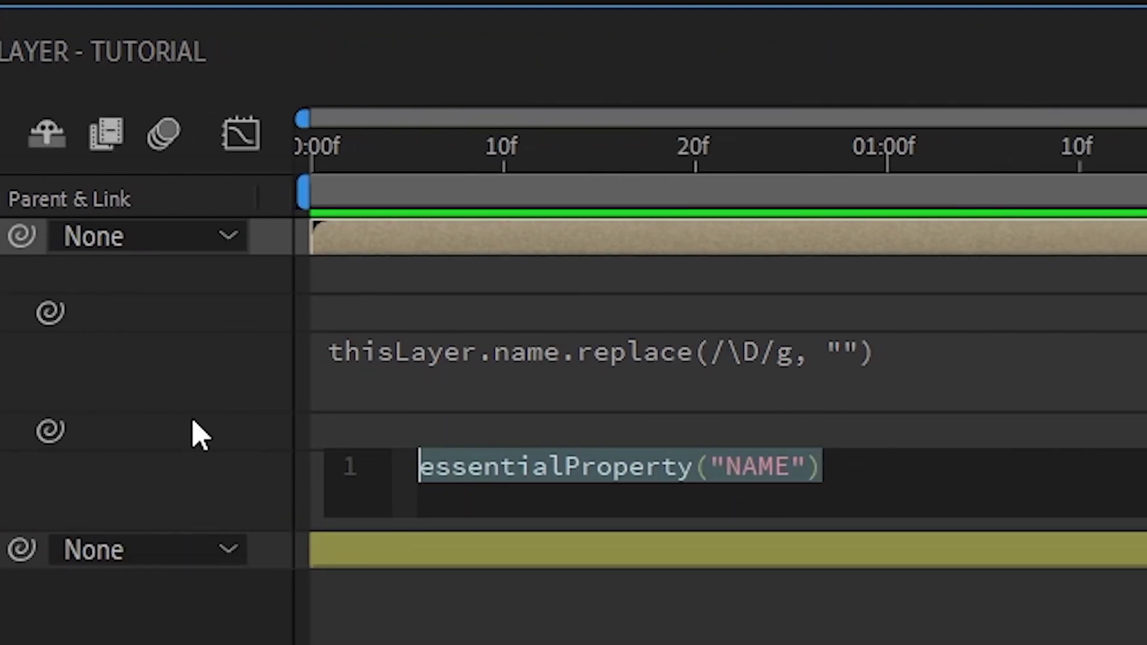
pyautogui.write('thisLayer')
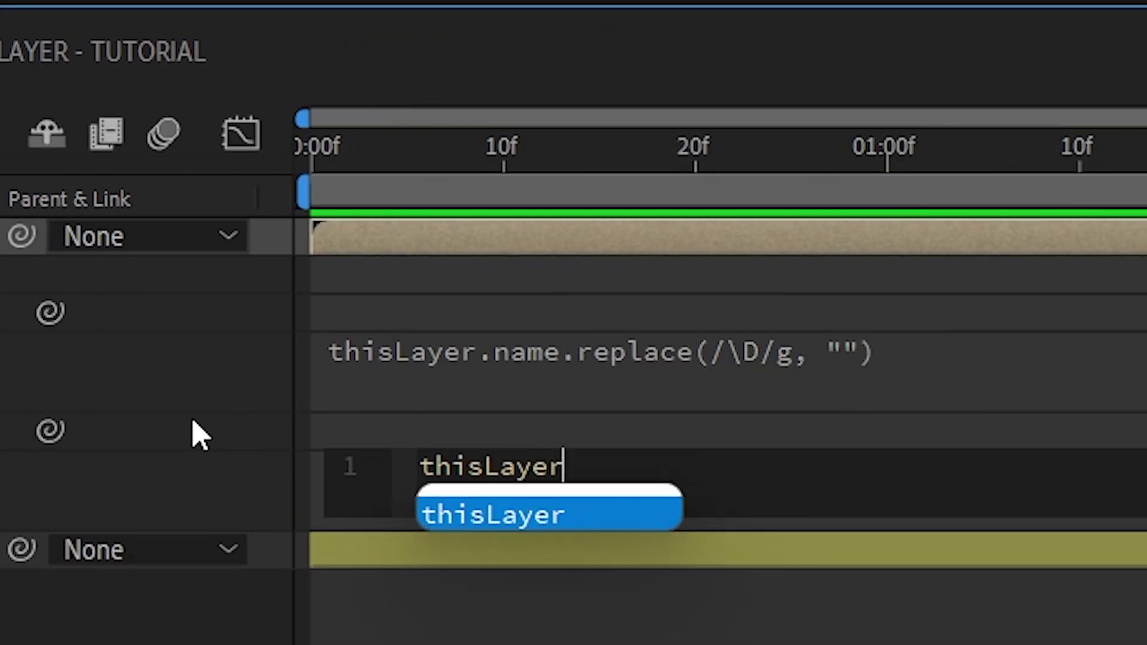
pyautogui.write('.name.rep')
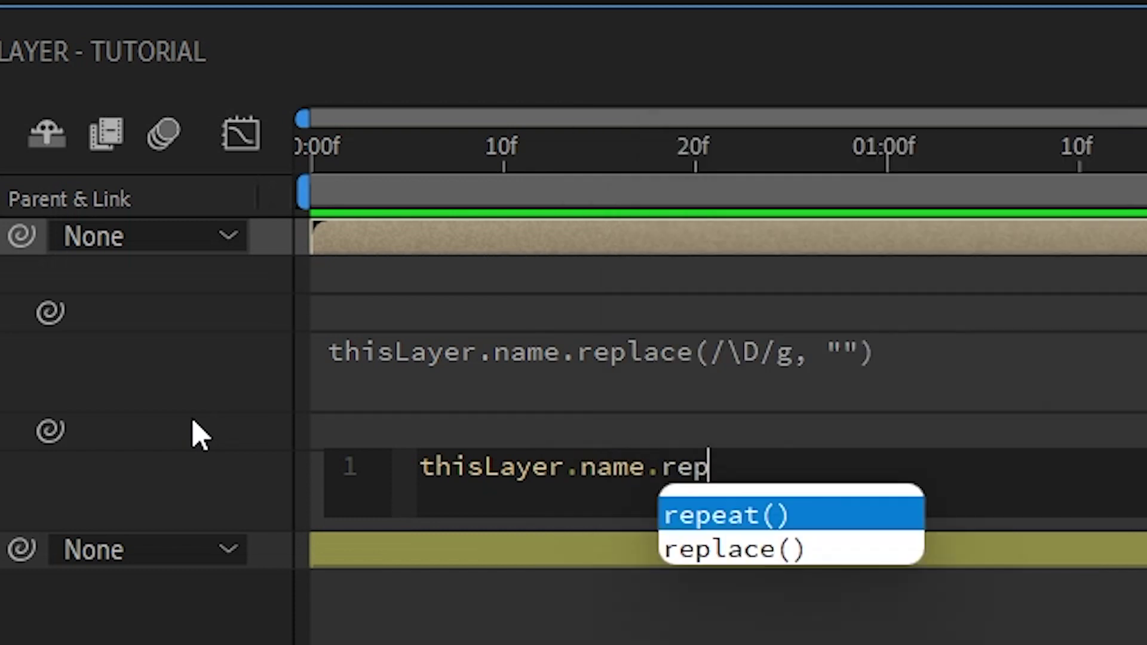
pyautogui.press('Down')
pyautogui.press('Return')
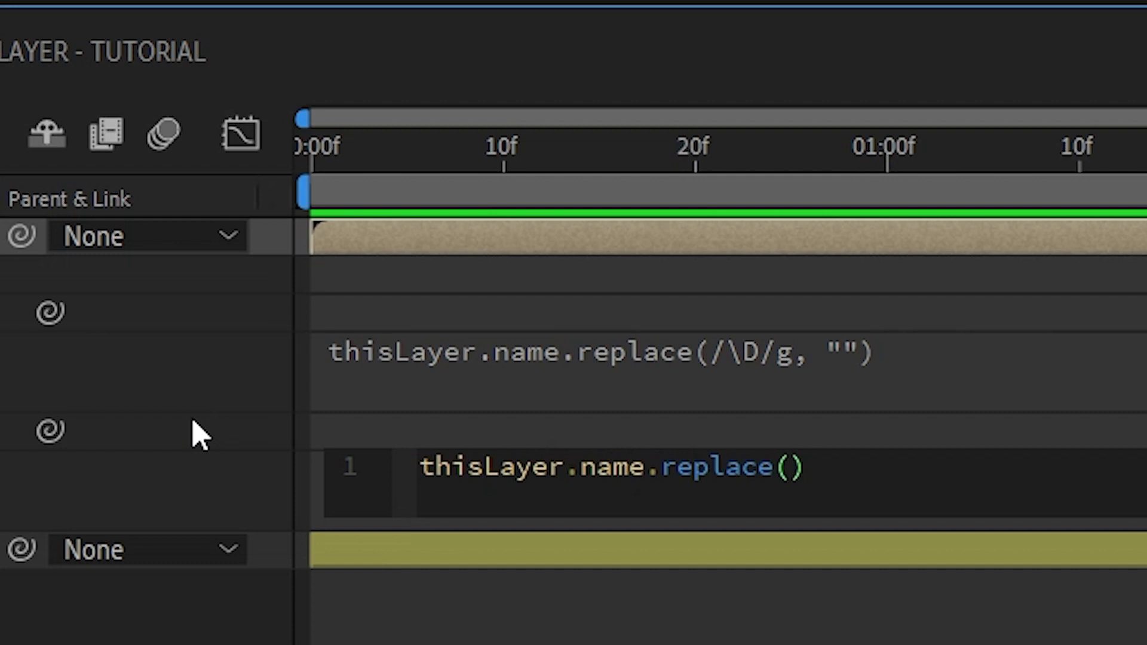
pyautogui.write('//g')
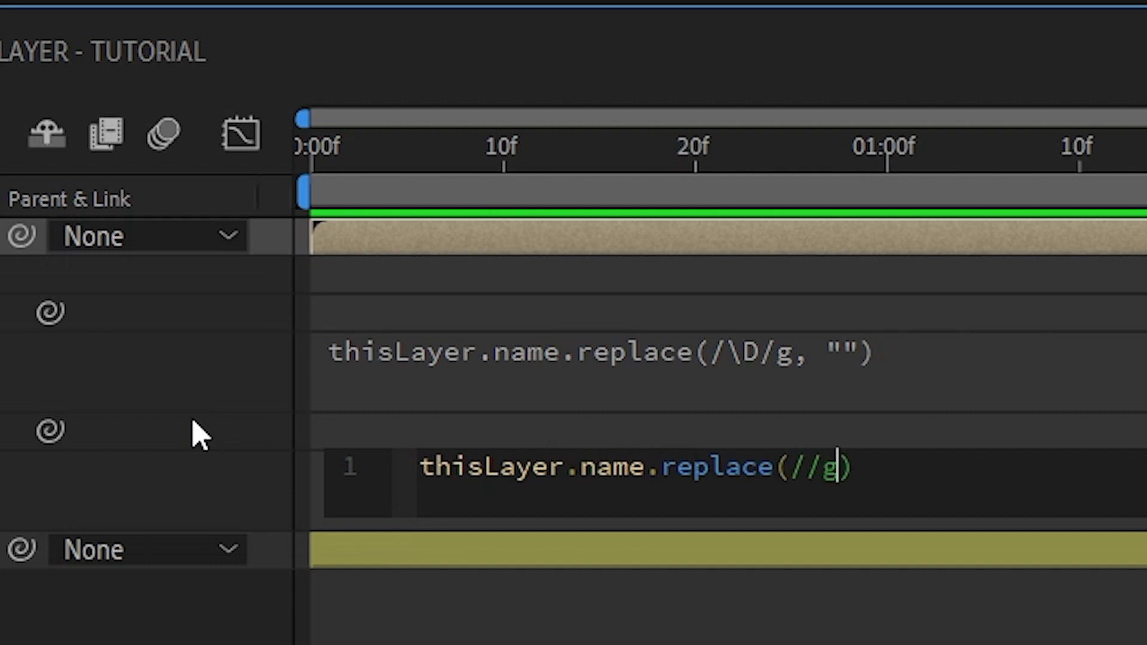
pyautogui.press('Left')
pyautogui.press('Left')
pyautogui.write('[]')
pyautogui.press('Left')
pyautogui.write('\\d')
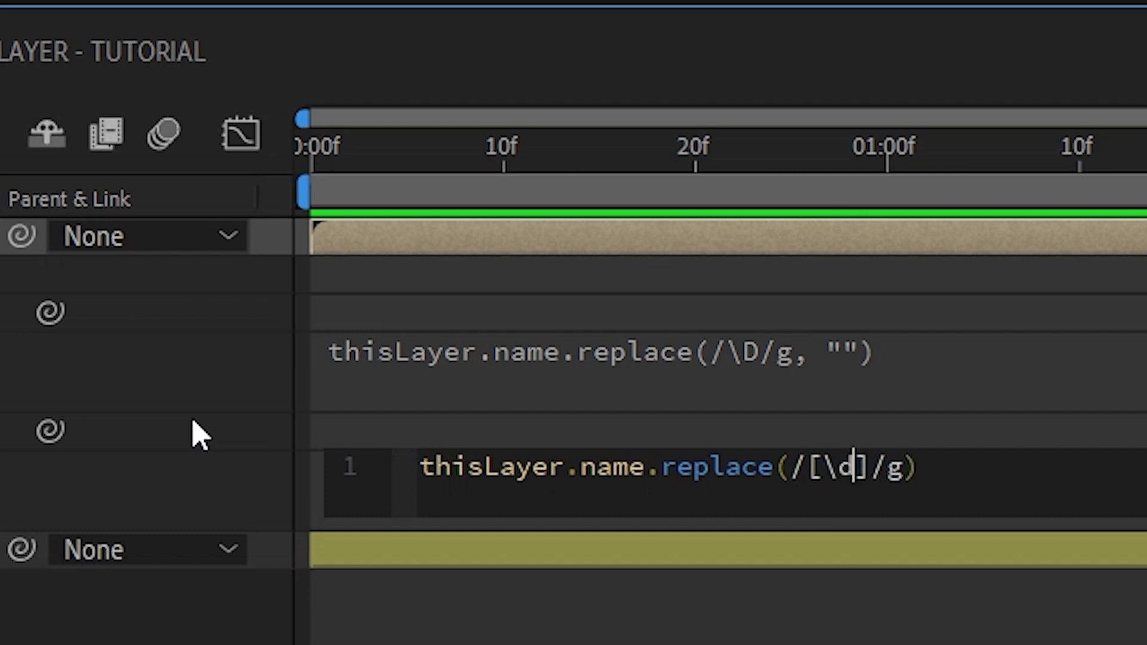
pyautogui.write('\\s')
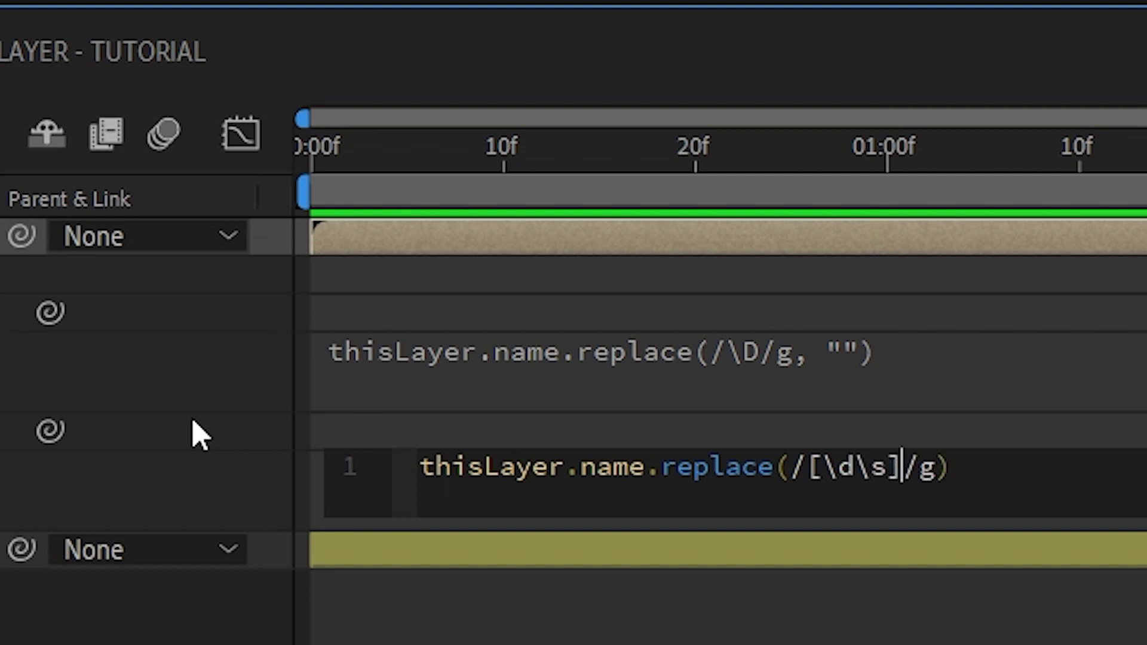
pyautogui.press('Right')
pyautogui.press('Right')
# Finish the NAME expression, then add a player copy in the penalty area named '2 Williams'
pyautogui.write(', "')
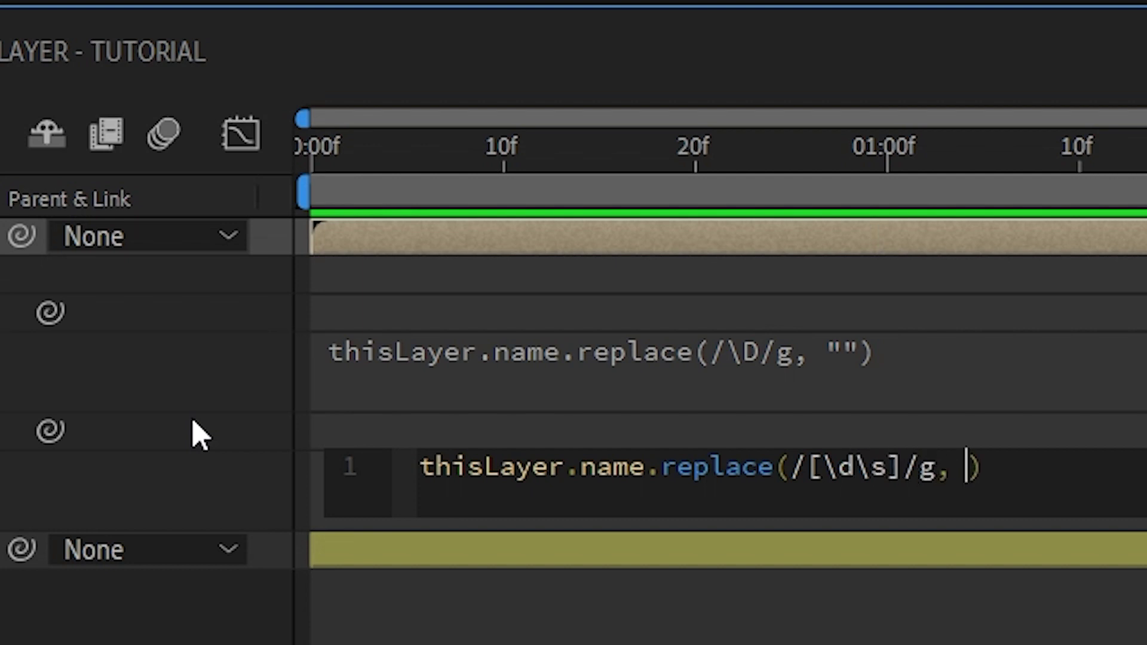
pyautogui.click(200, 436)
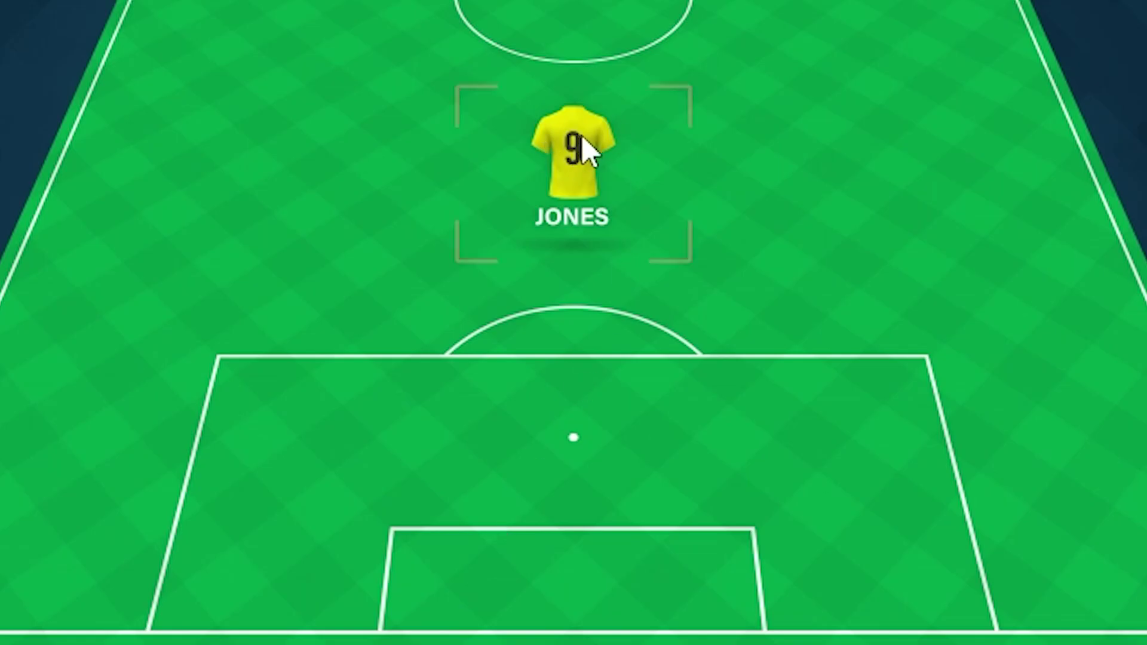
pyautogui.click(573, 185)
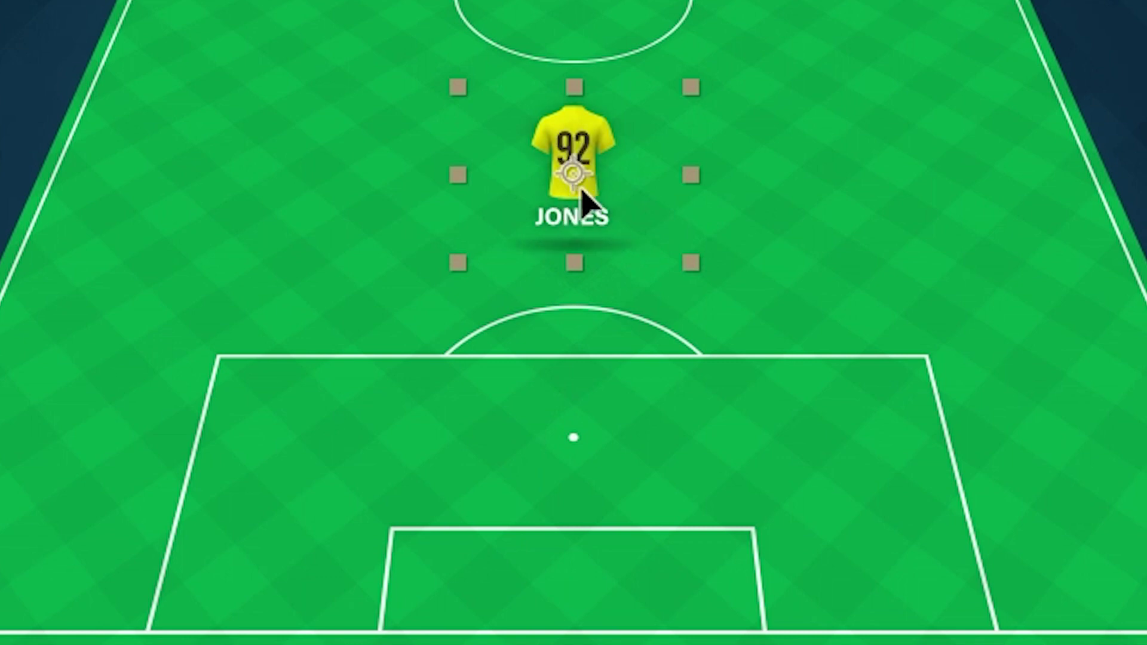
pyautogui.moveTo(581, 188); pyautogui.dragTo(590, 439)
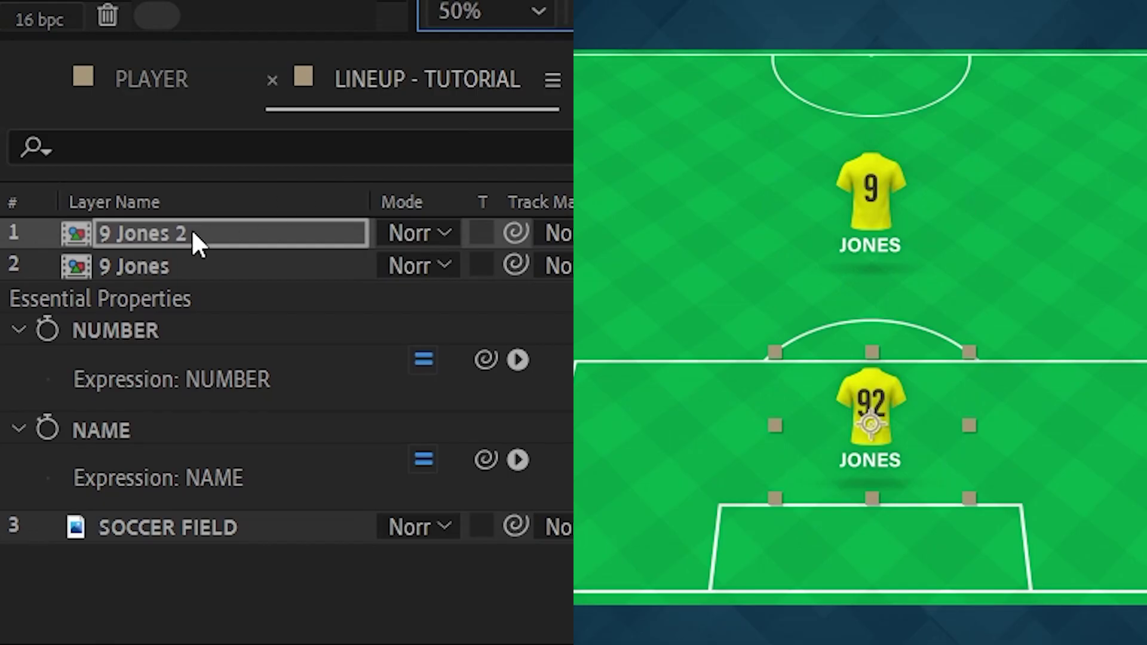
pyautogui.click(196, 234)
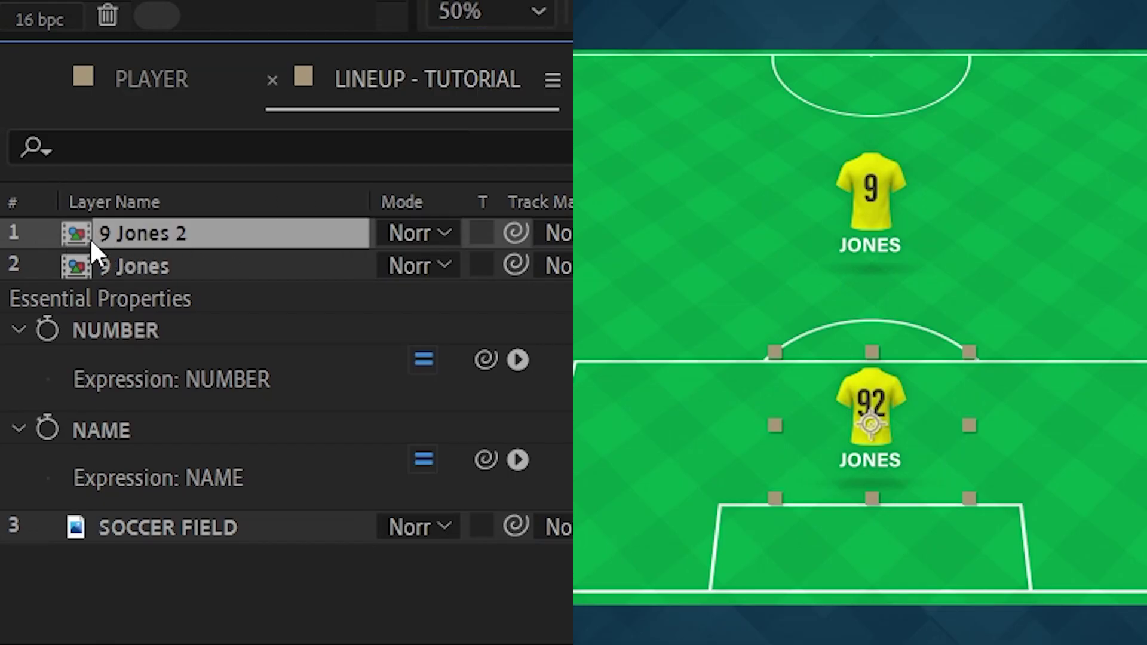
pyautogui.press('Return')
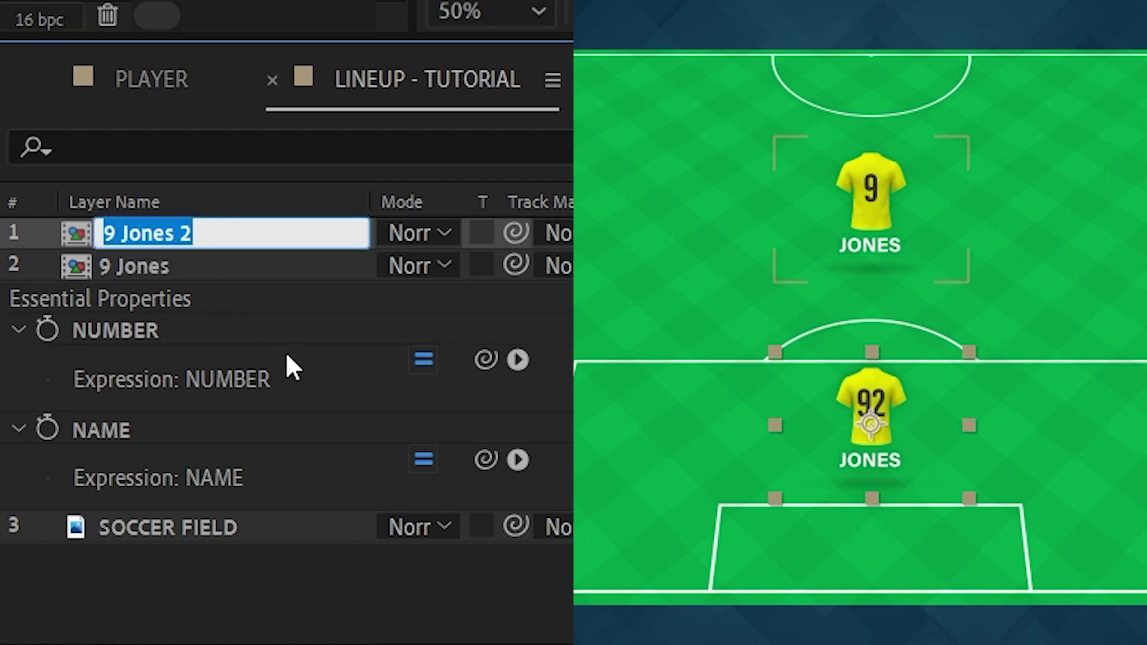
pyautogui.write('2 Williams')
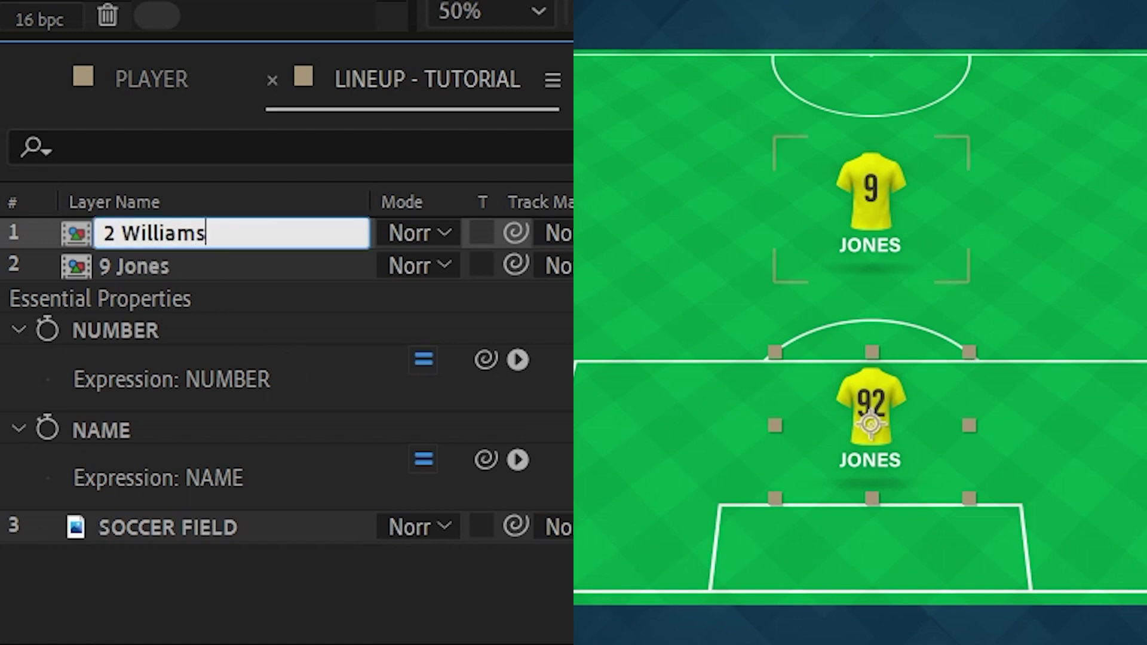
pyautogui.press('Return')
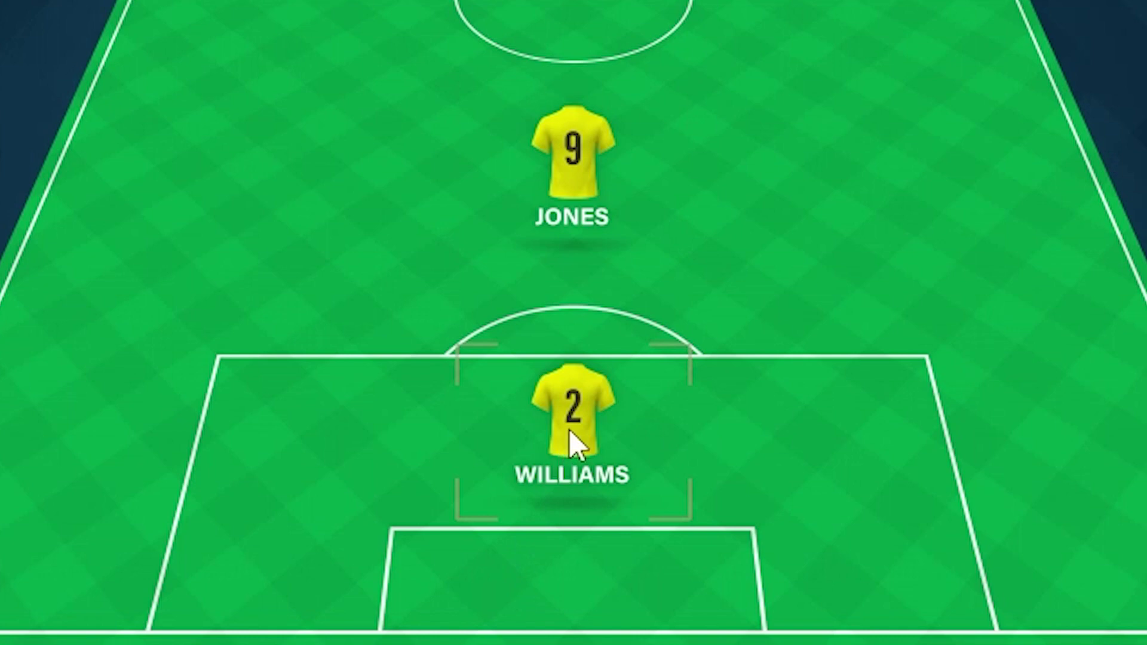